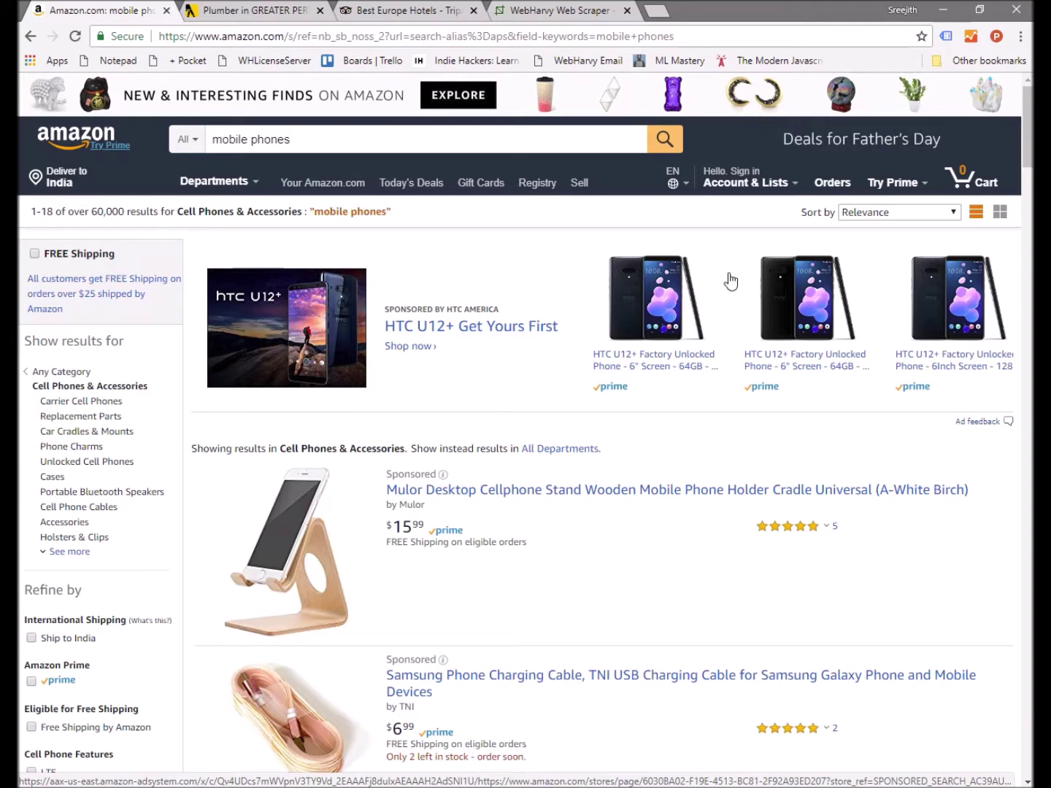
Examine the names, prices and ratings in the Amazon search results for mobile phones.
scroll(644, 409, down, 3)
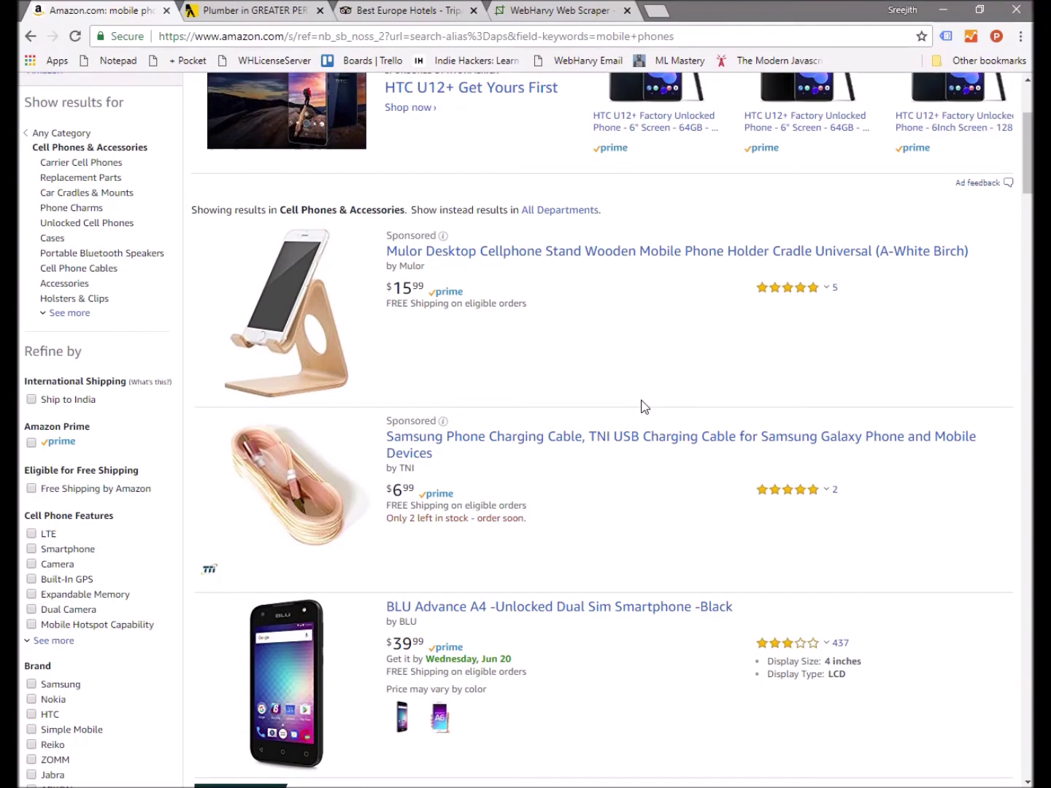
scroll(644, 406, down, 5)
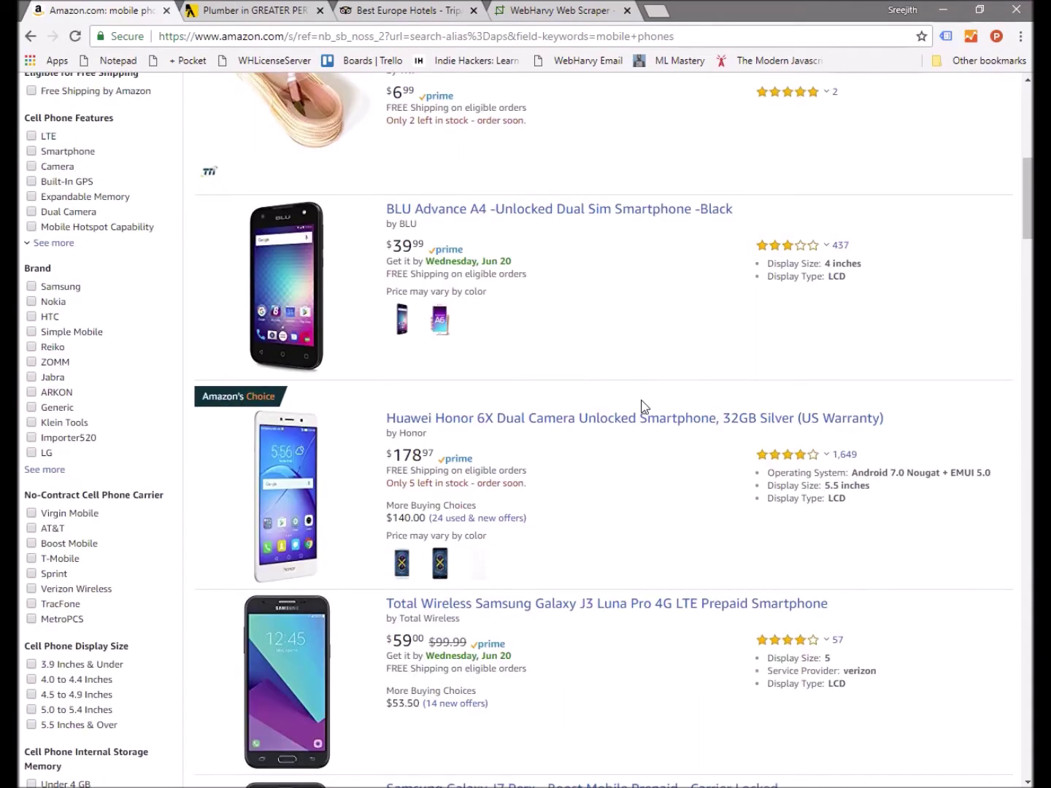
scroll(644, 407, down, 1)
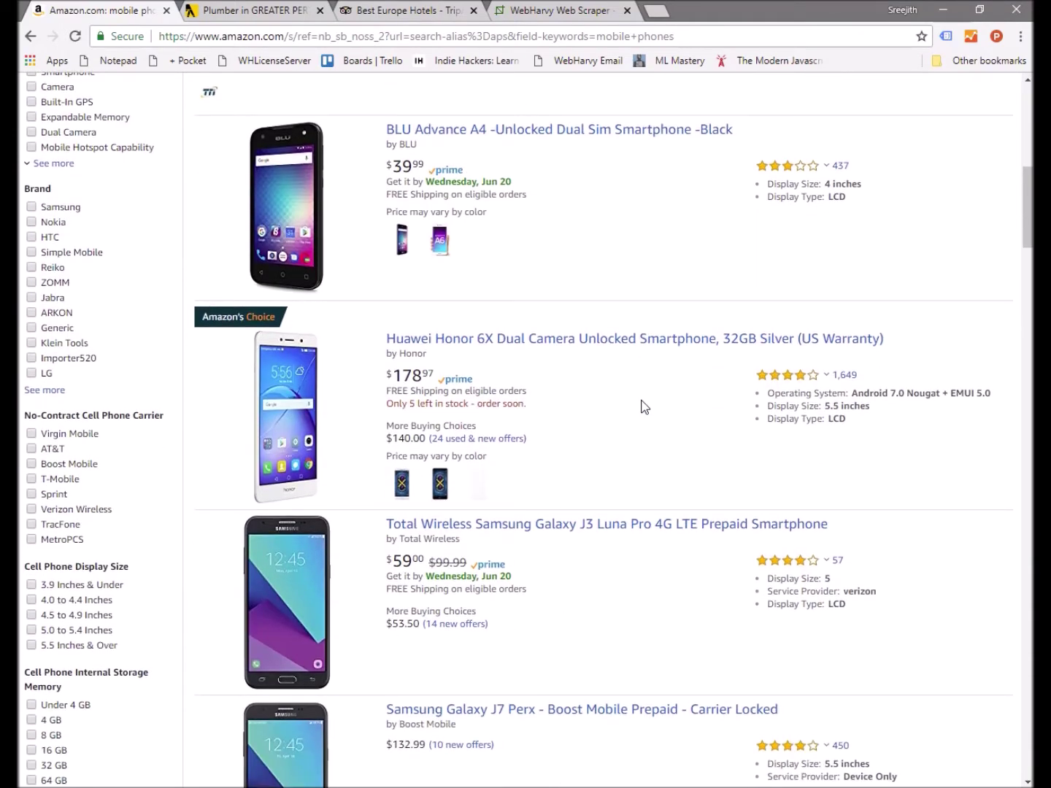
scroll(645, 407, down, 1)
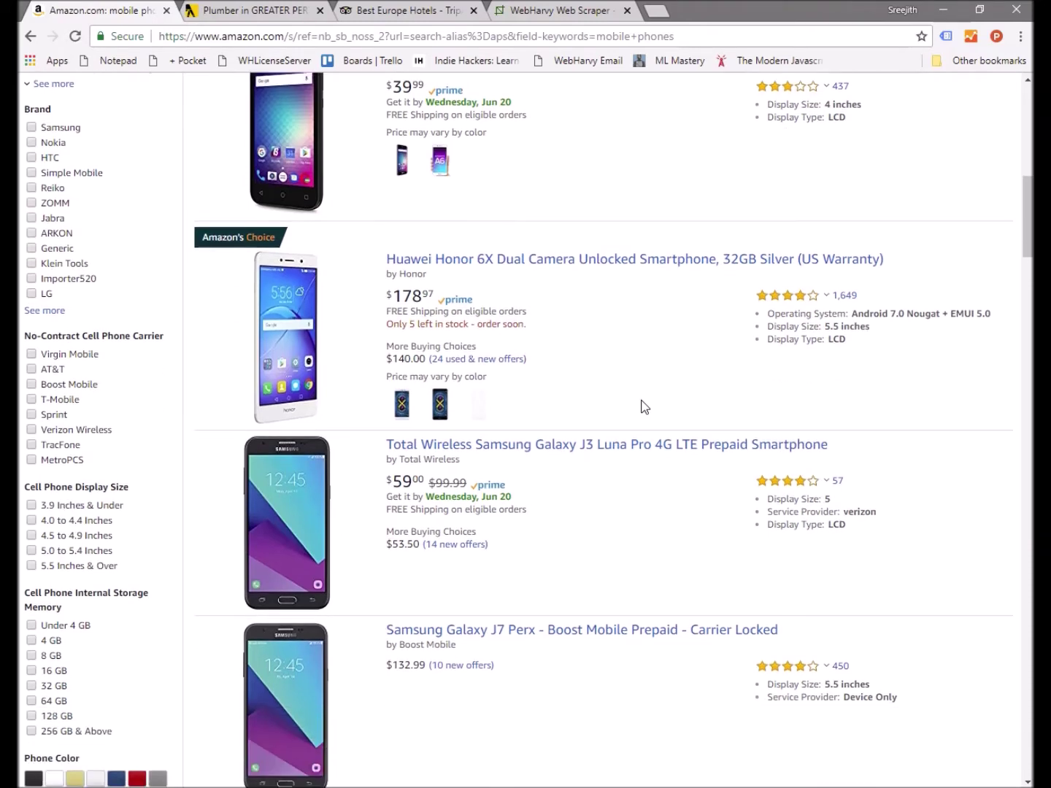
scroll(645, 407, up, 1)
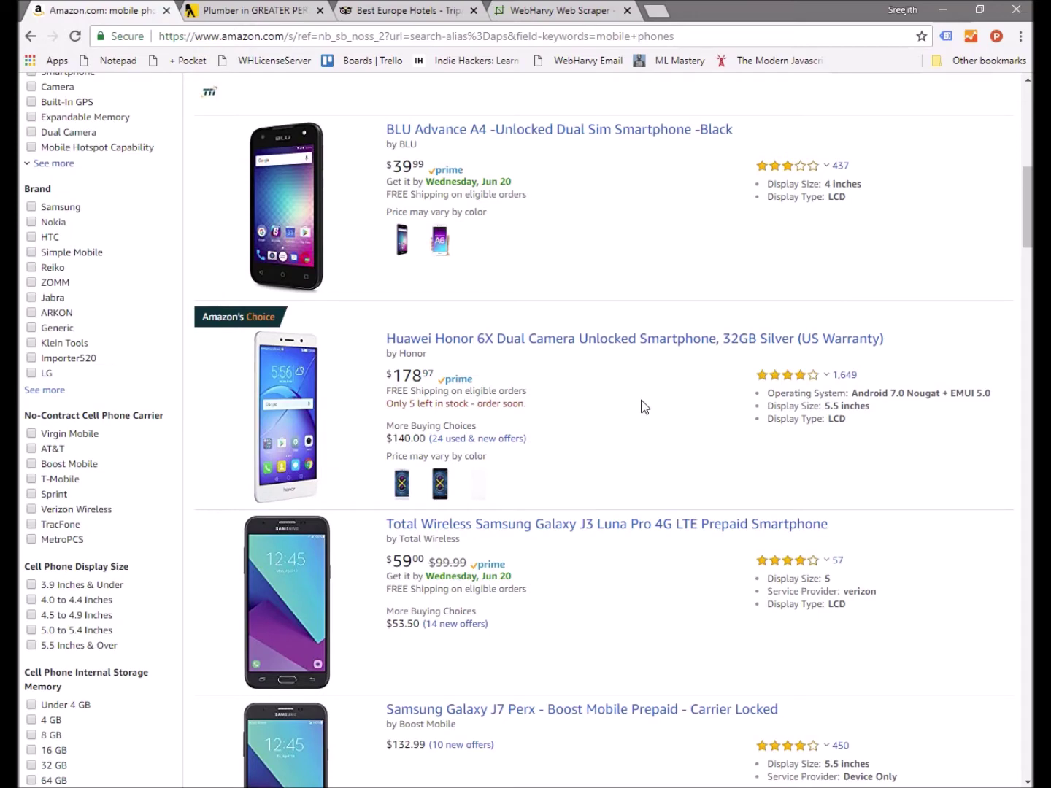
scroll(644, 407, up, 1)
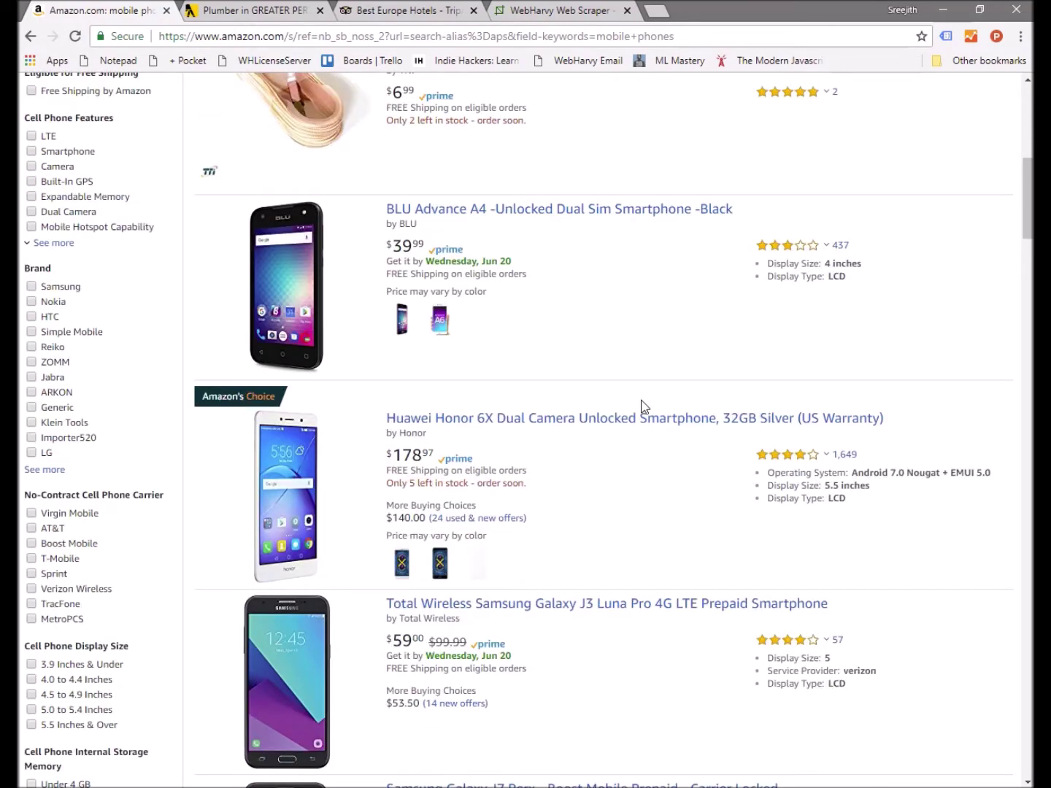
scroll(645, 406, up, 1)
scroll(645, 407, down, 2)
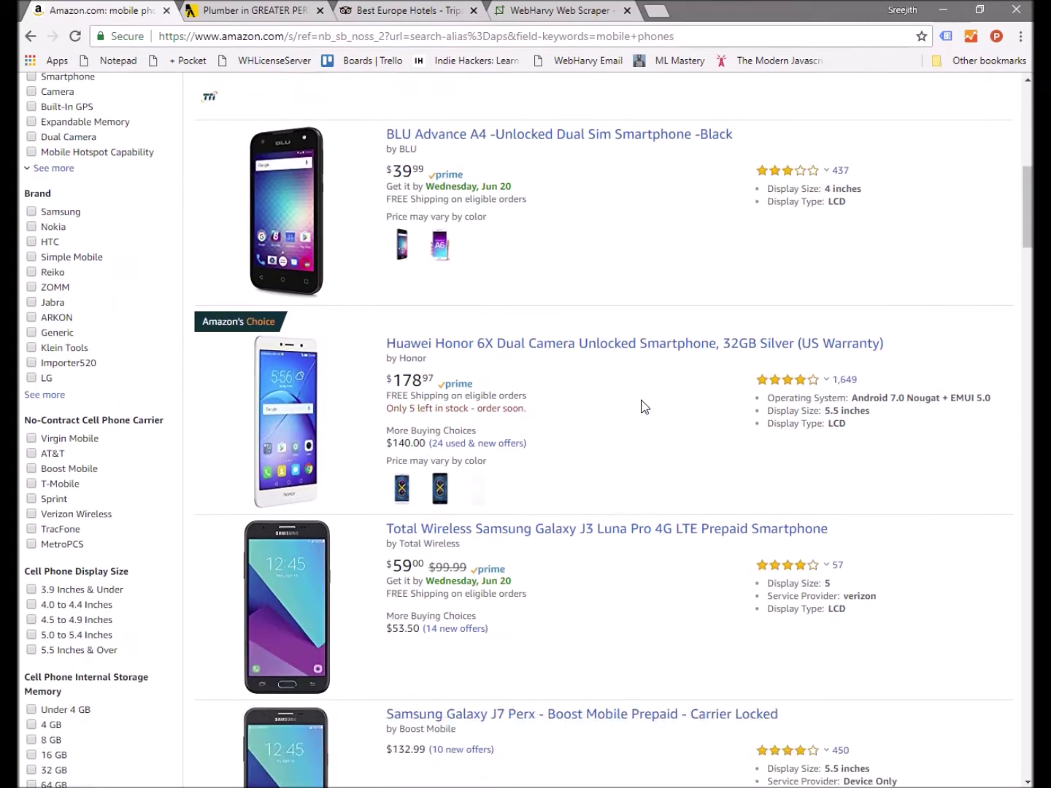
scroll(645, 407, down, 1)
scroll(645, 407, down, 2)
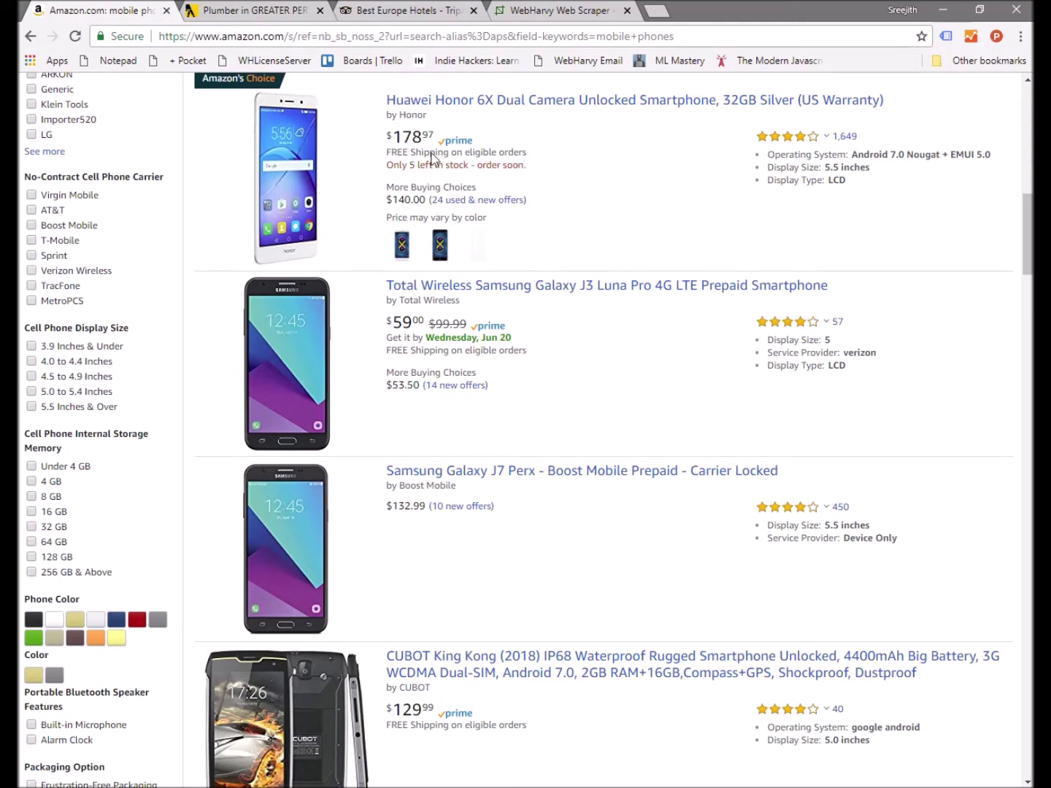
Switch to the Yellow Pages results for plumbers in Perth and examine the business listings.
click(267, 17)
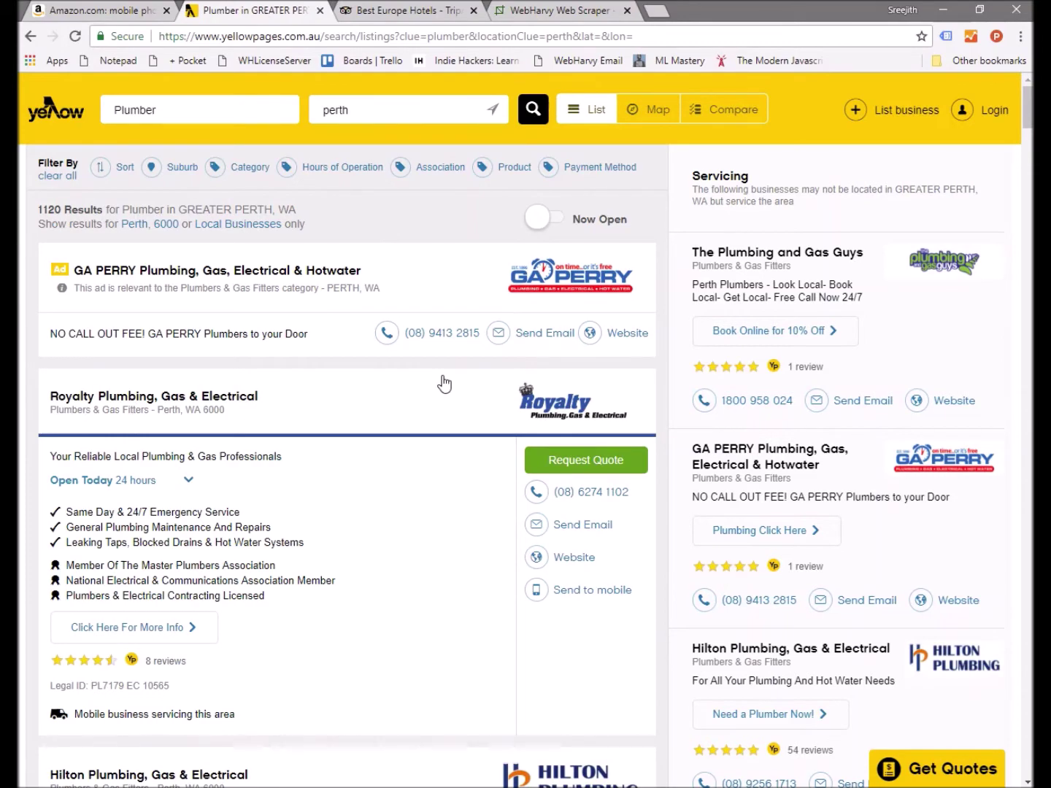
scroll(444, 383, down, 6)
scroll(443, 383, down, 4)
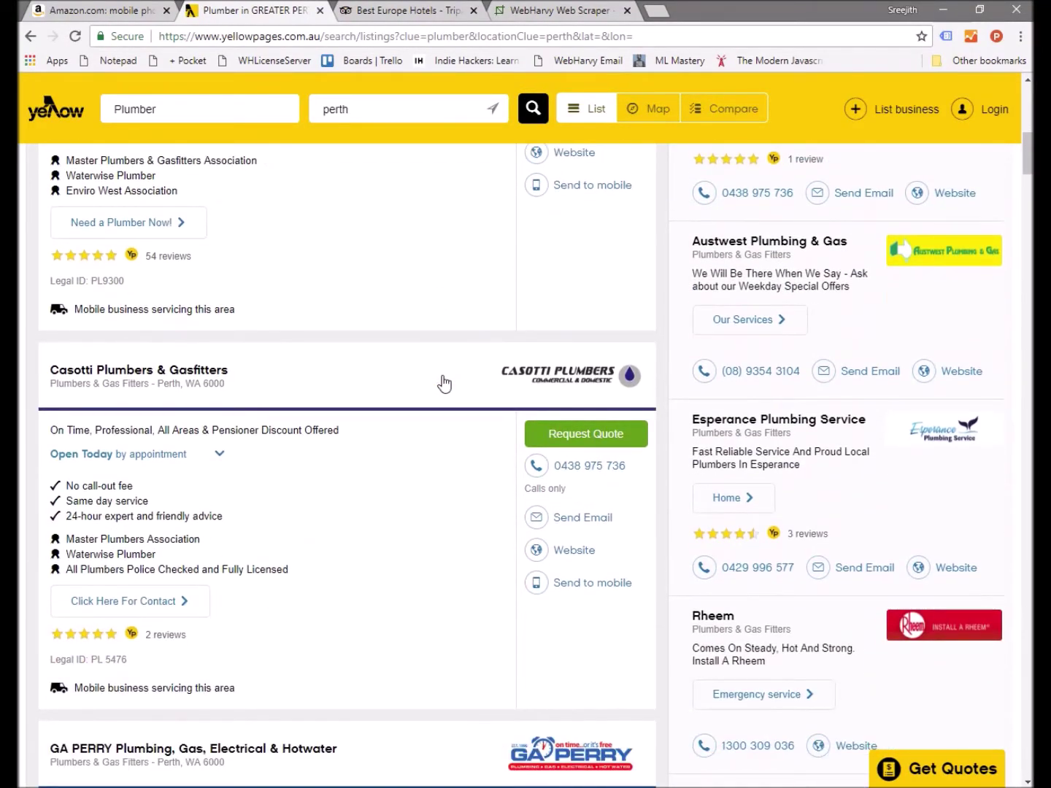
scroll(444, 383, down, 5)
scroll(443, 384, up, 5)
Examine the Europe hotel listings on TripAdvisor, dismissing its welcome message, and switch to the WebHarvy Web Scraper page.
click(398, 12)
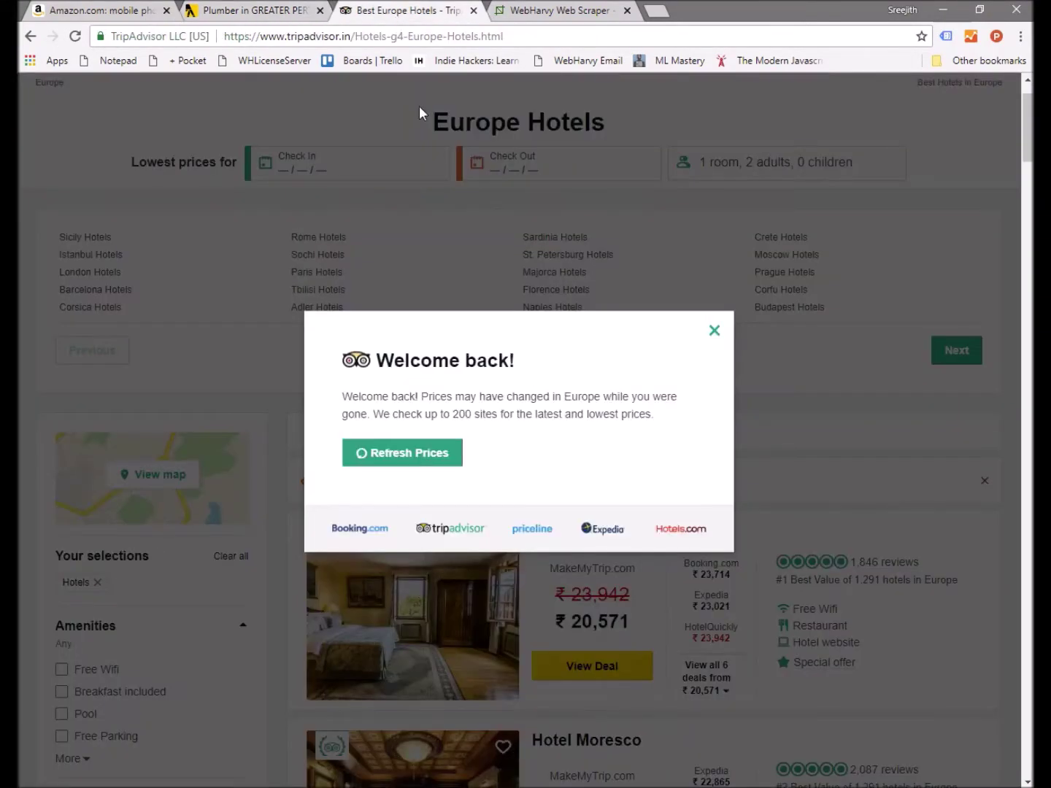
click(713, 330)
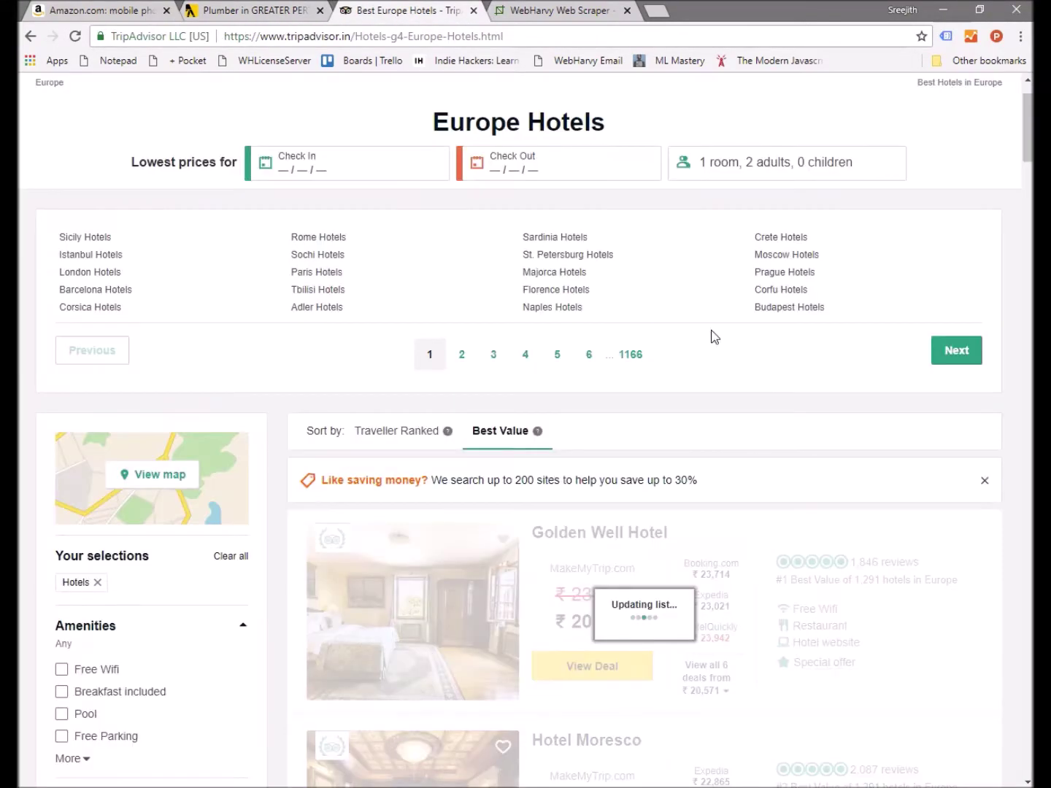
scroll(714, 336, down, 3)
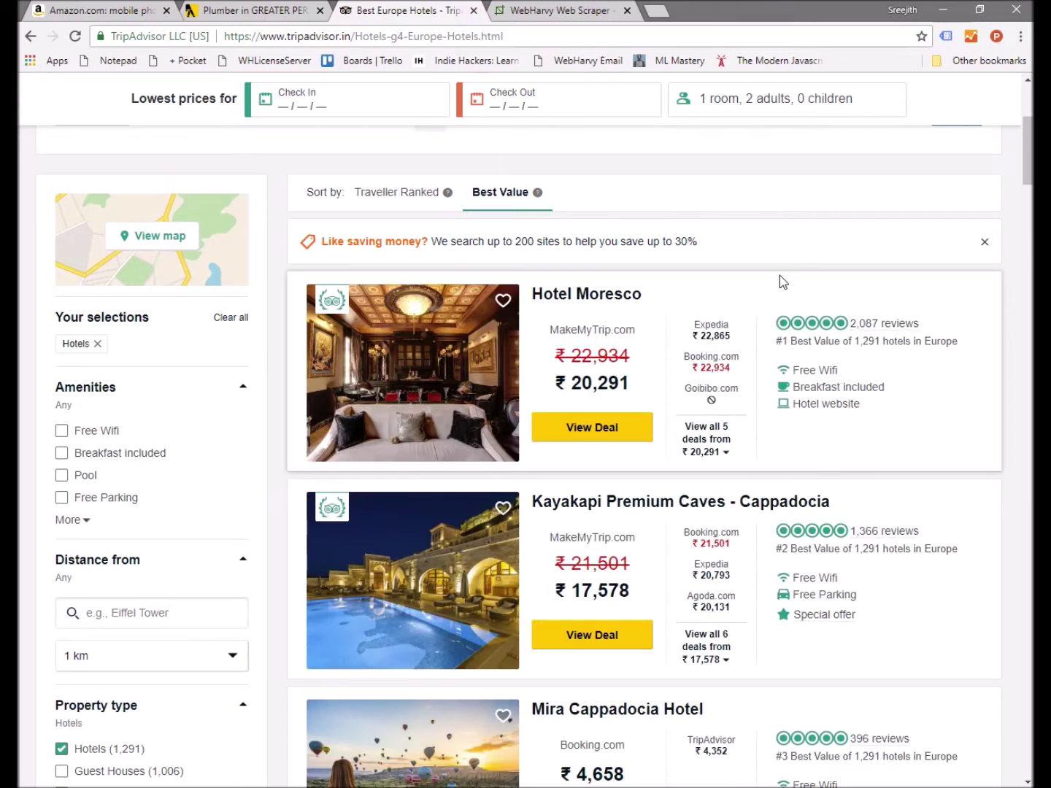
click(572, 13)
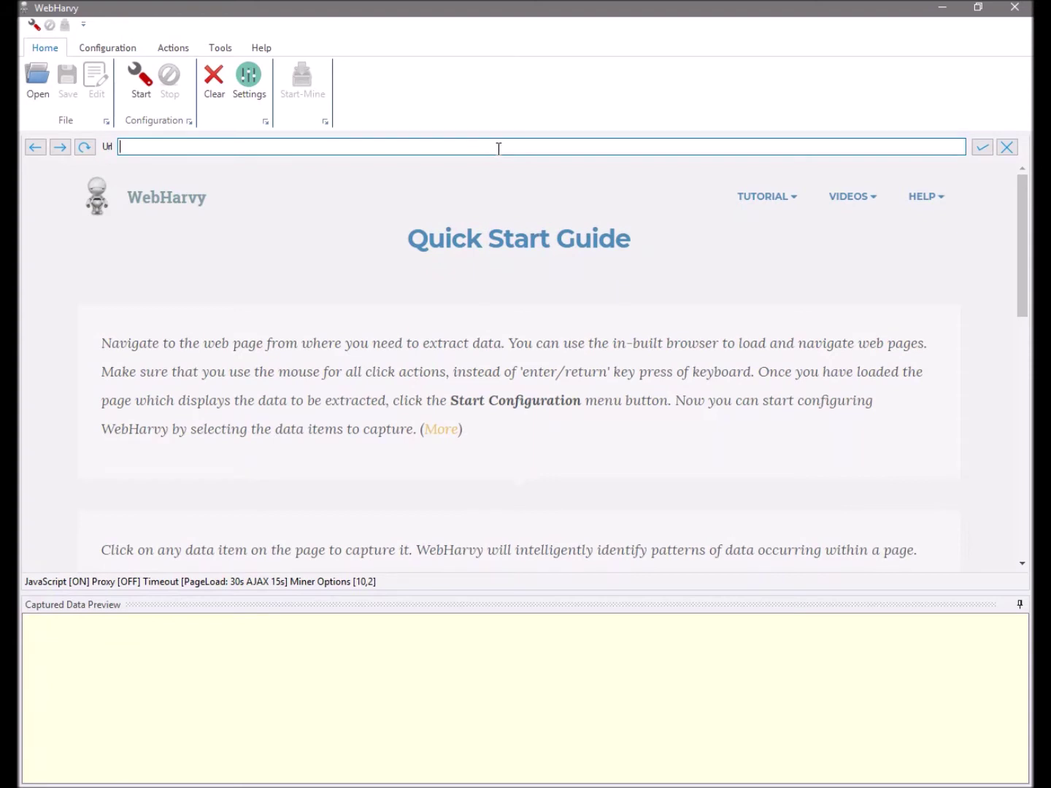
text(www.)
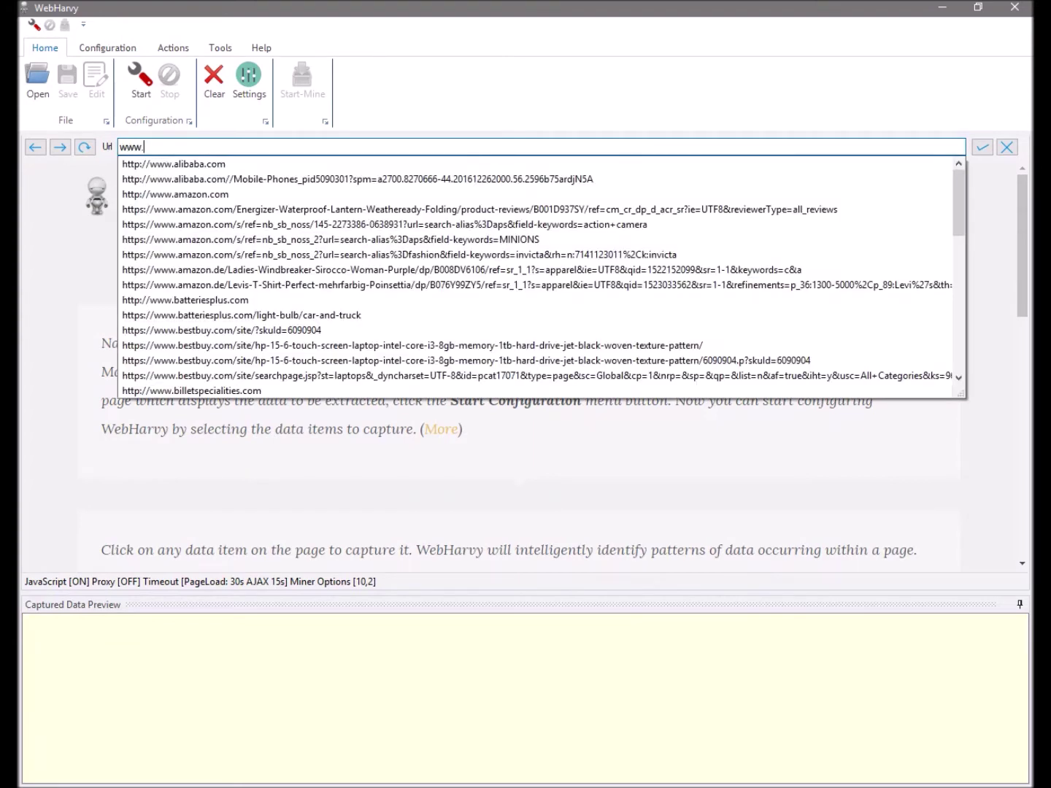
text(yell)
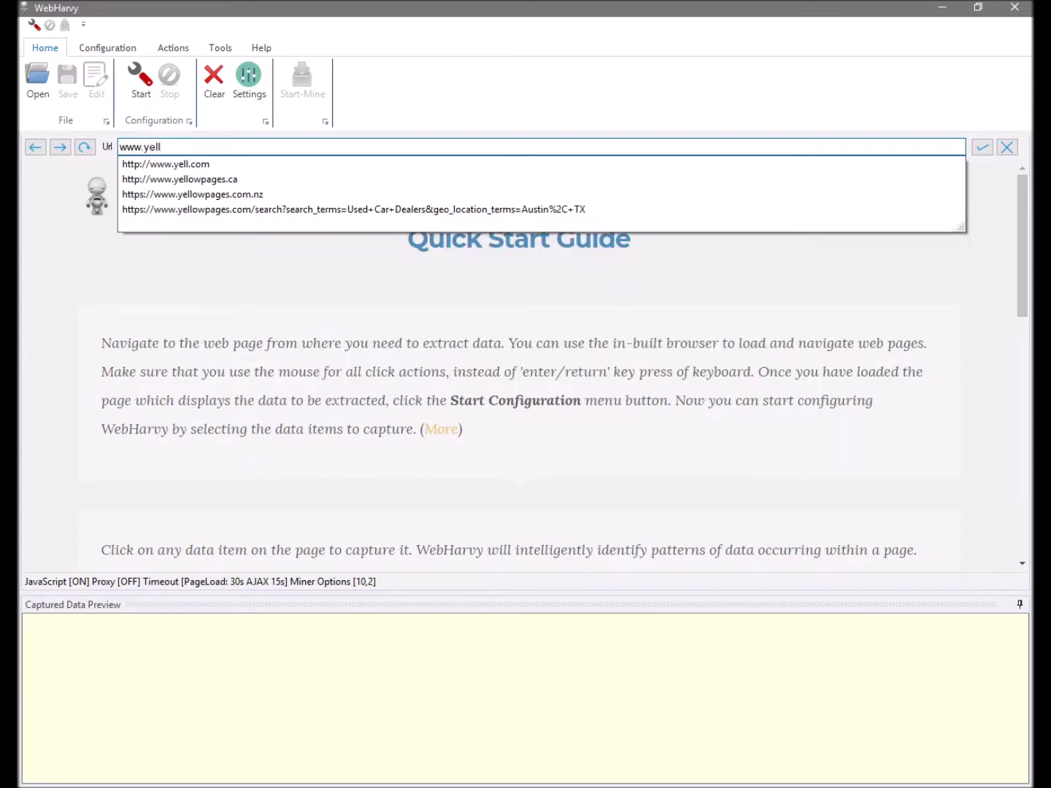
key(Down)
key(Return)
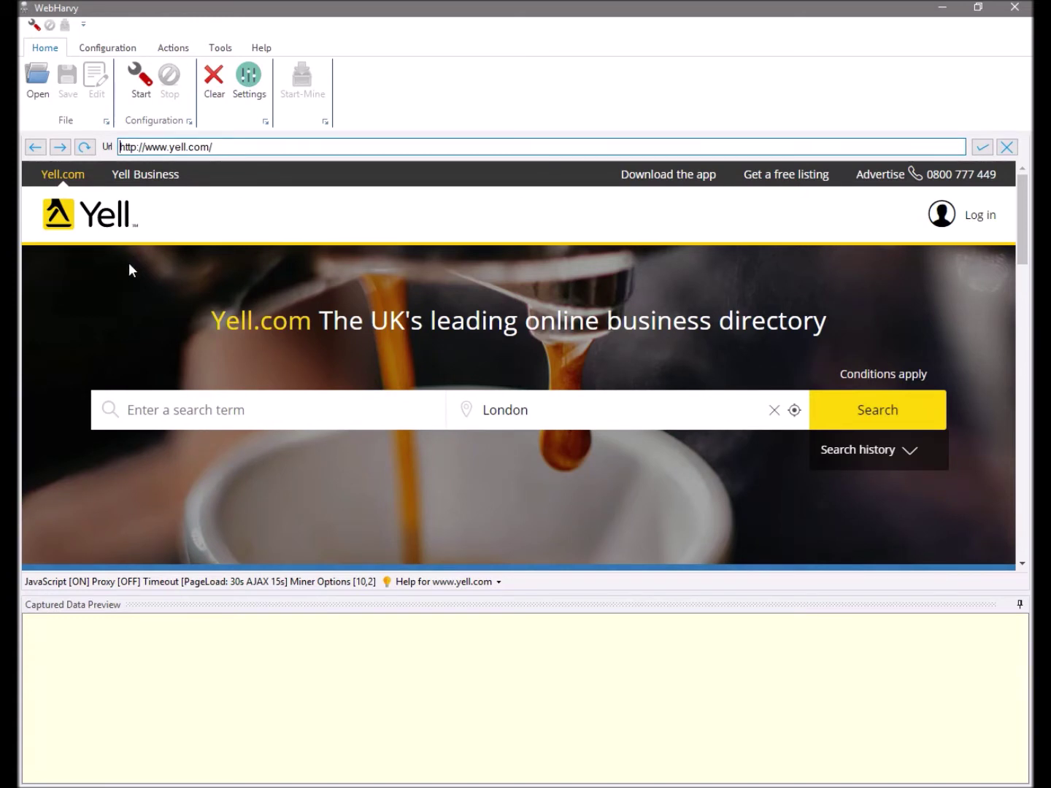
Search the Yell business directory for accountants in London.
click(141, 411)
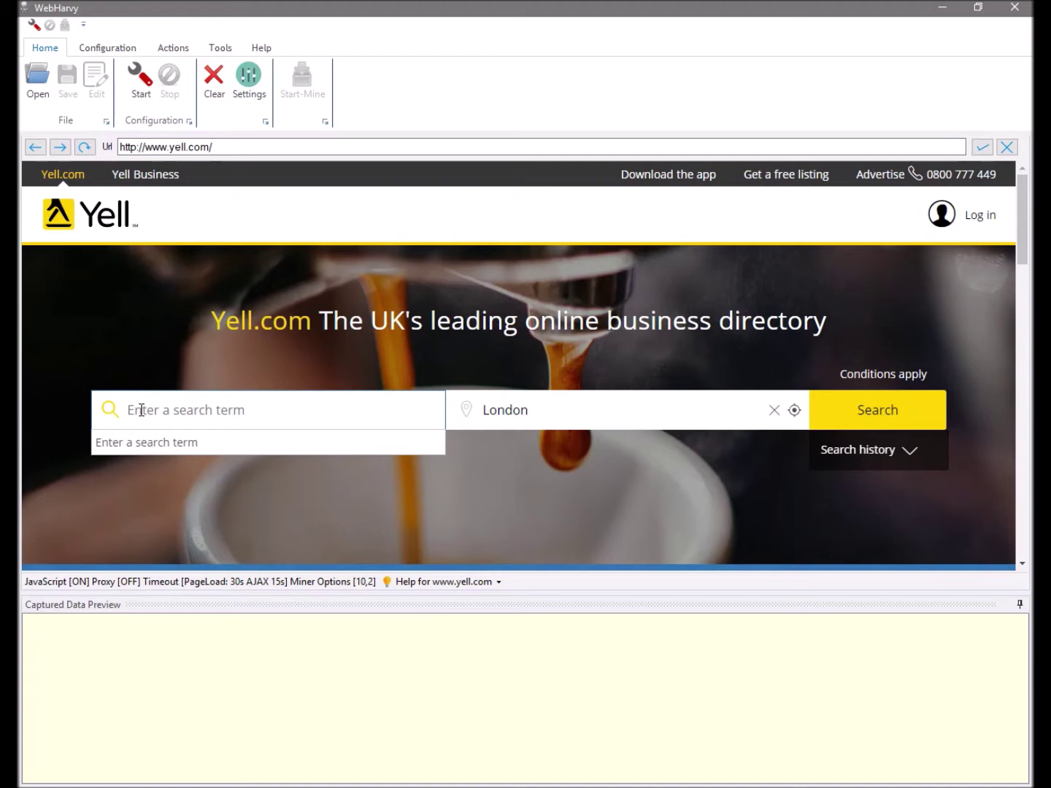
text(accountnats)
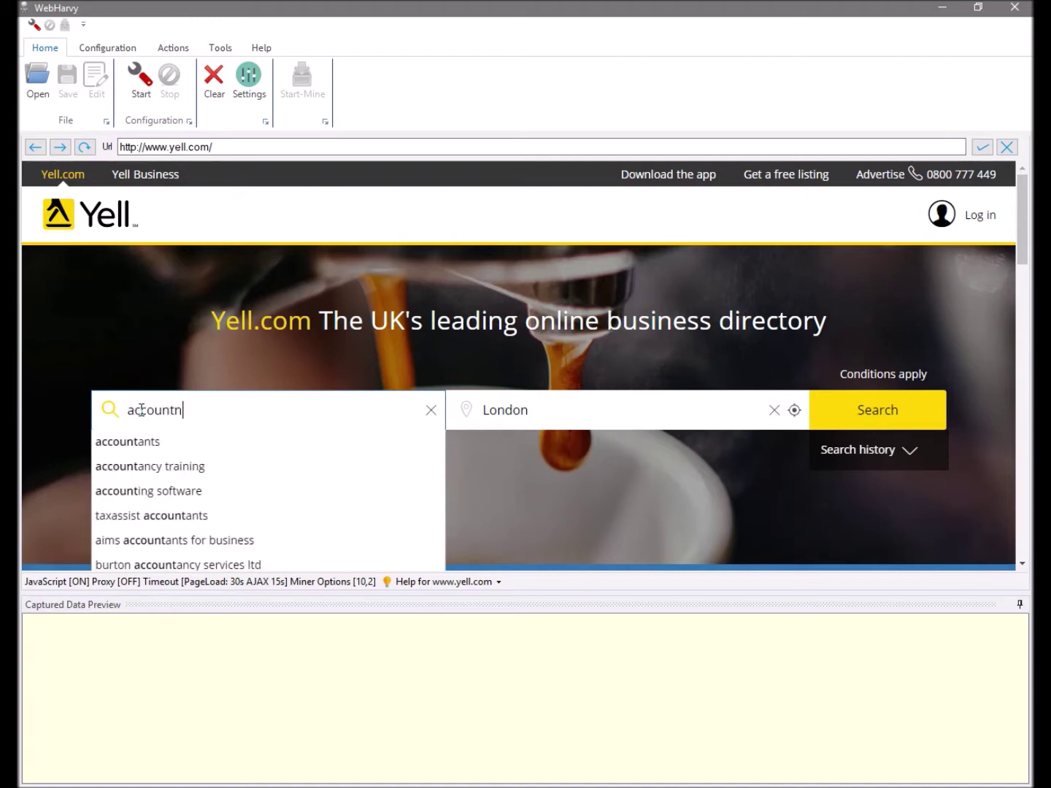
key(BackSpace)
key(BackSpace)
key(BackSpace)
text(ants)
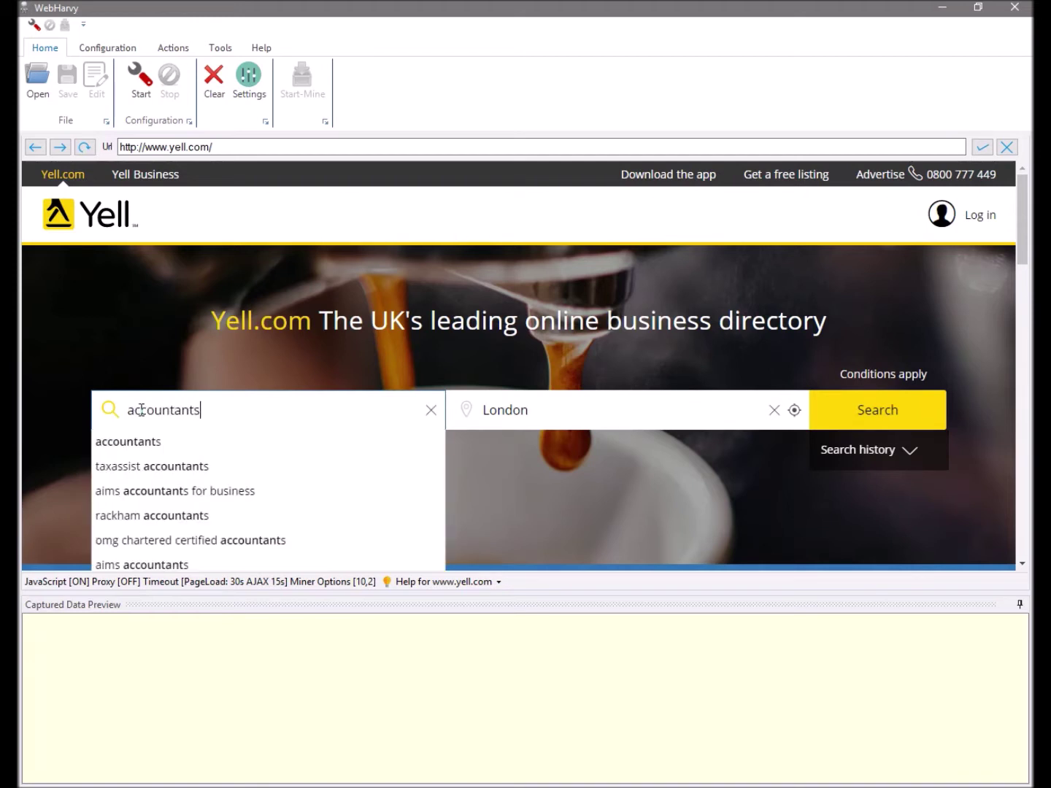
click(924, 413)
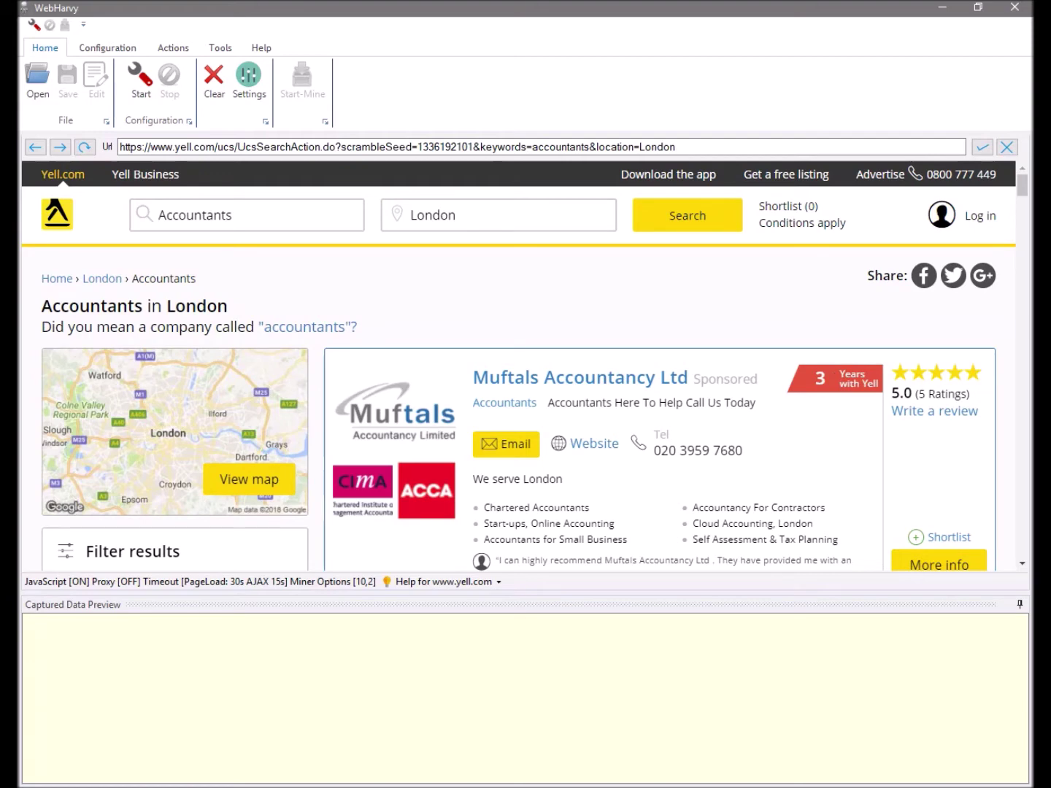
Check the accountants results down to the page links and start a scraping configuration on this page.
drag(1021, 182, 1009, 529)
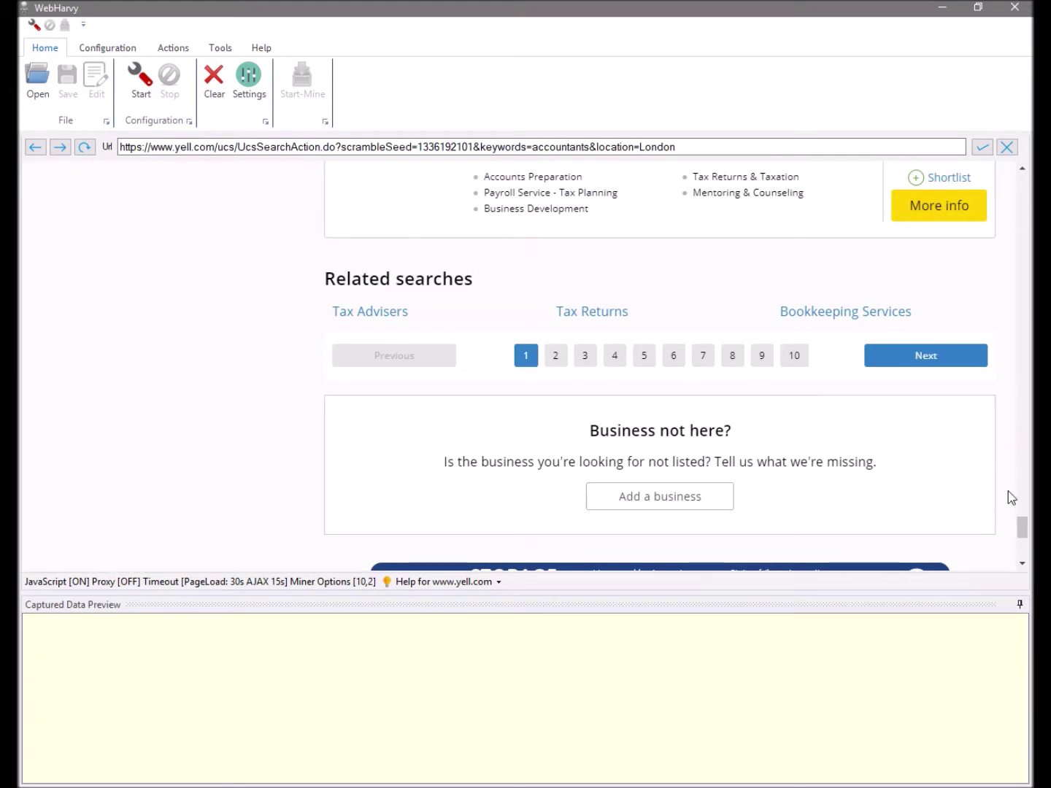
drag(1020, 535, 1006, 197)
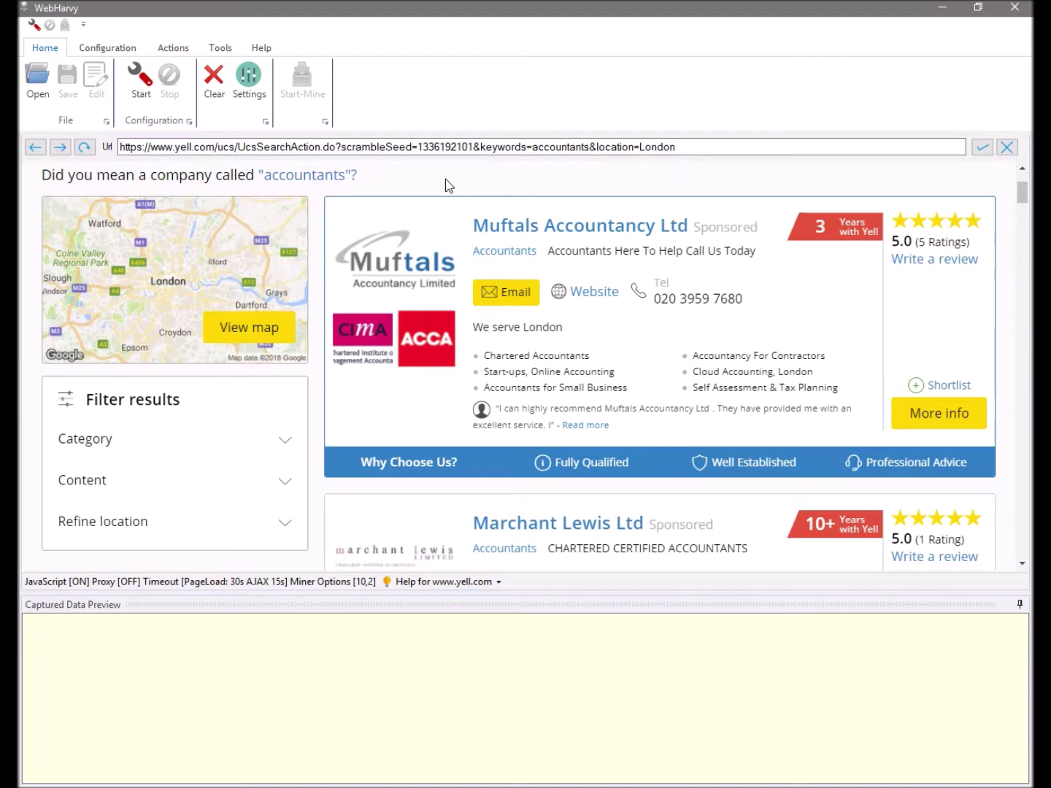
click(142, 94)
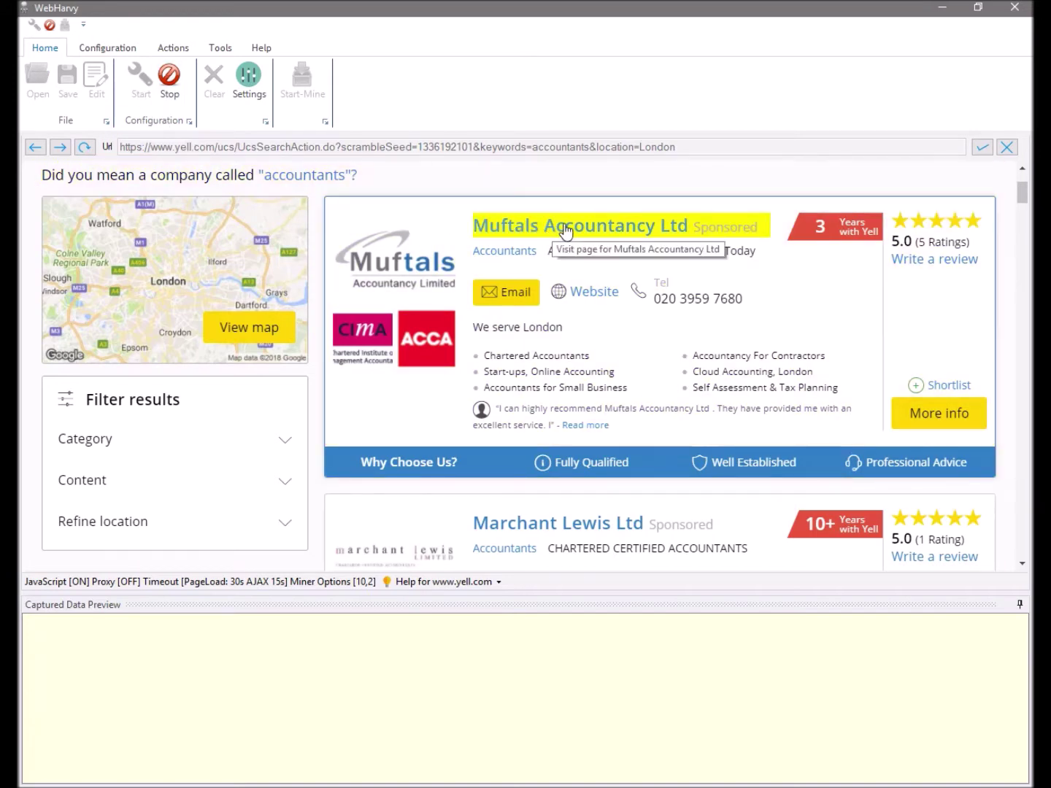
Capture the text of the first listing's title, Muftals Accountancy Ltd, as a data item named Name.
click(564, 227)
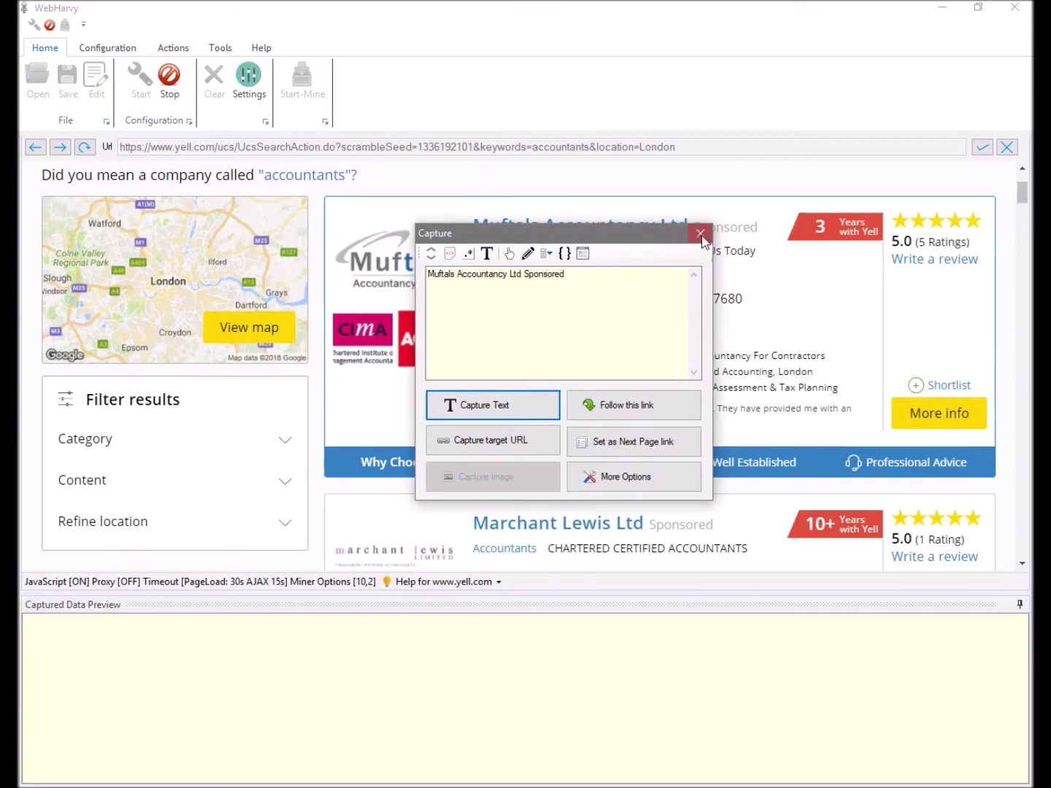
click(702, 233)
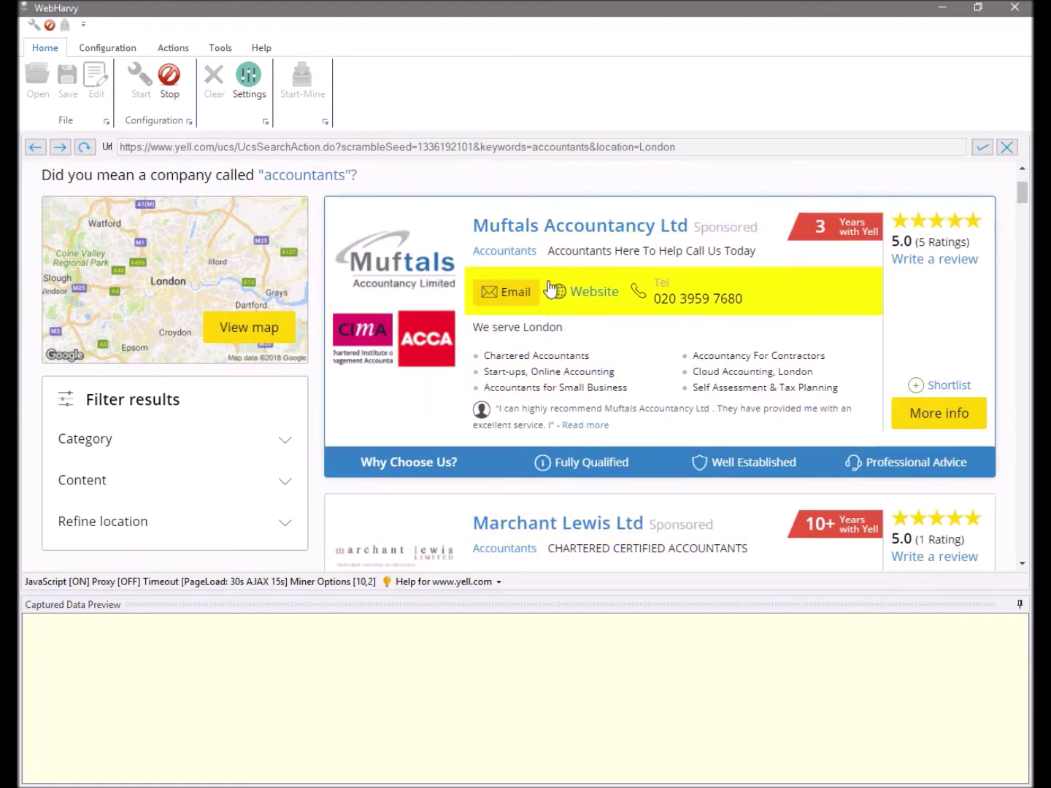
click(549, 233)
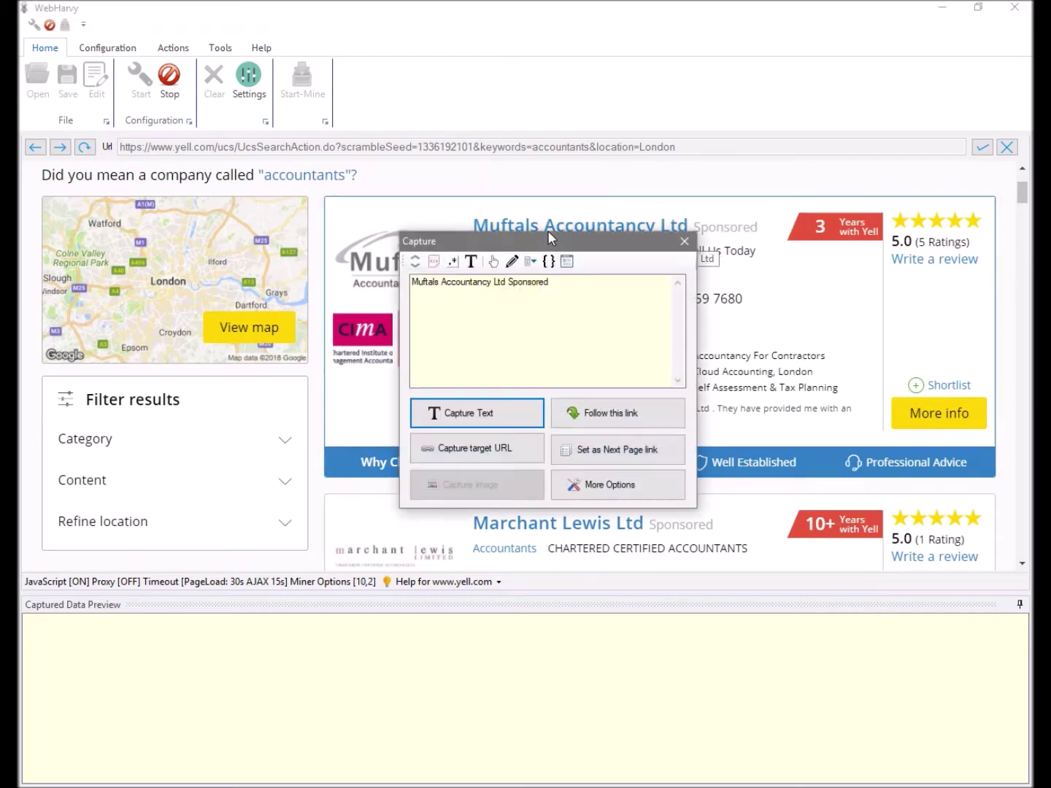
click(503, 425)
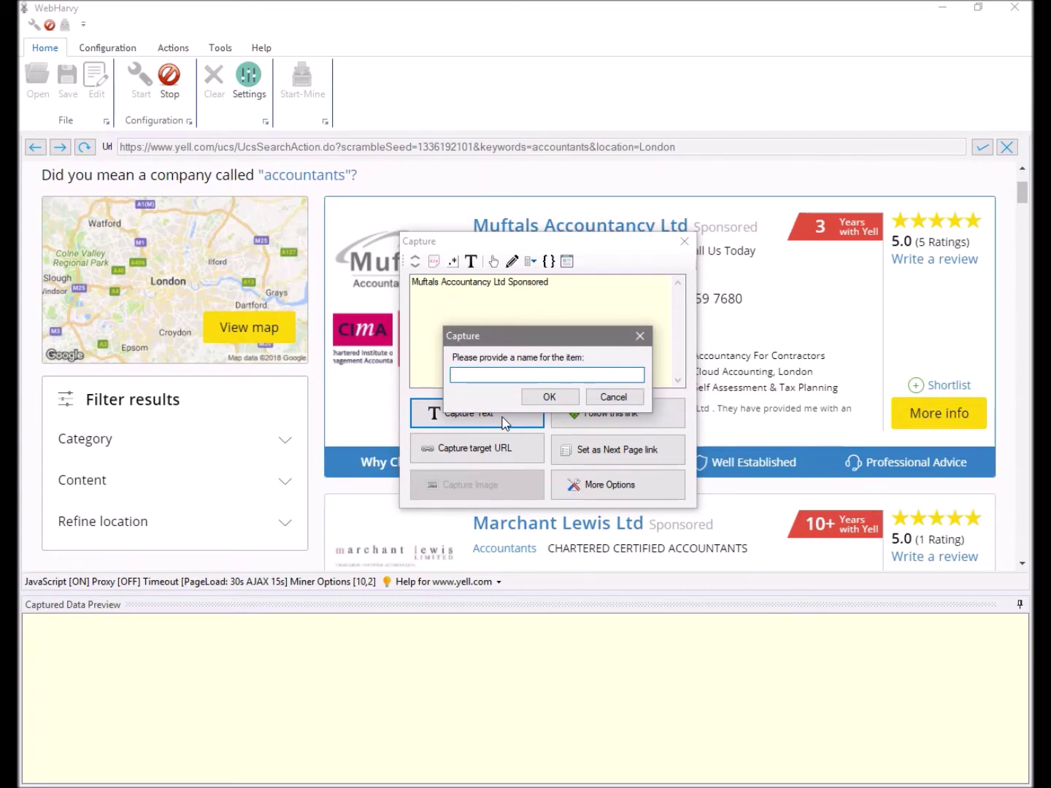
text(Name)
click(549, 397)
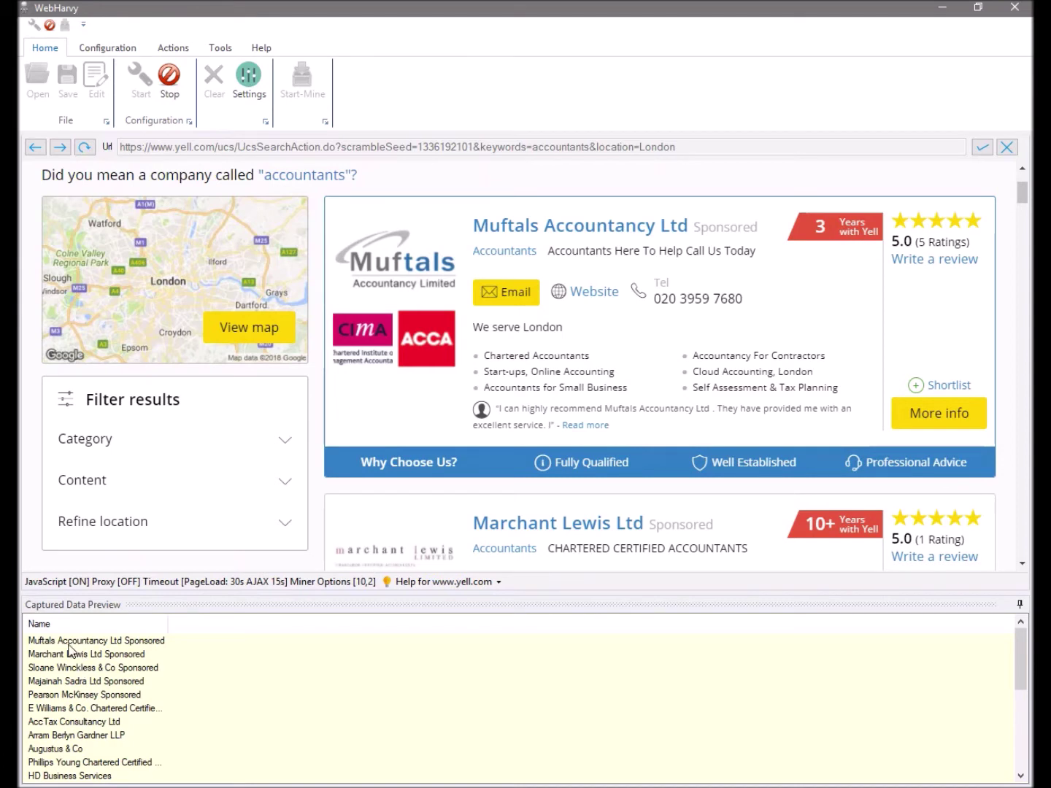
Check the captured names in the preview and capture the first listing's telephone number text as a data item named Phone.
click(60, 683)
scroll(59, 687, down, 5)
scroll(51, 683, up, 5)
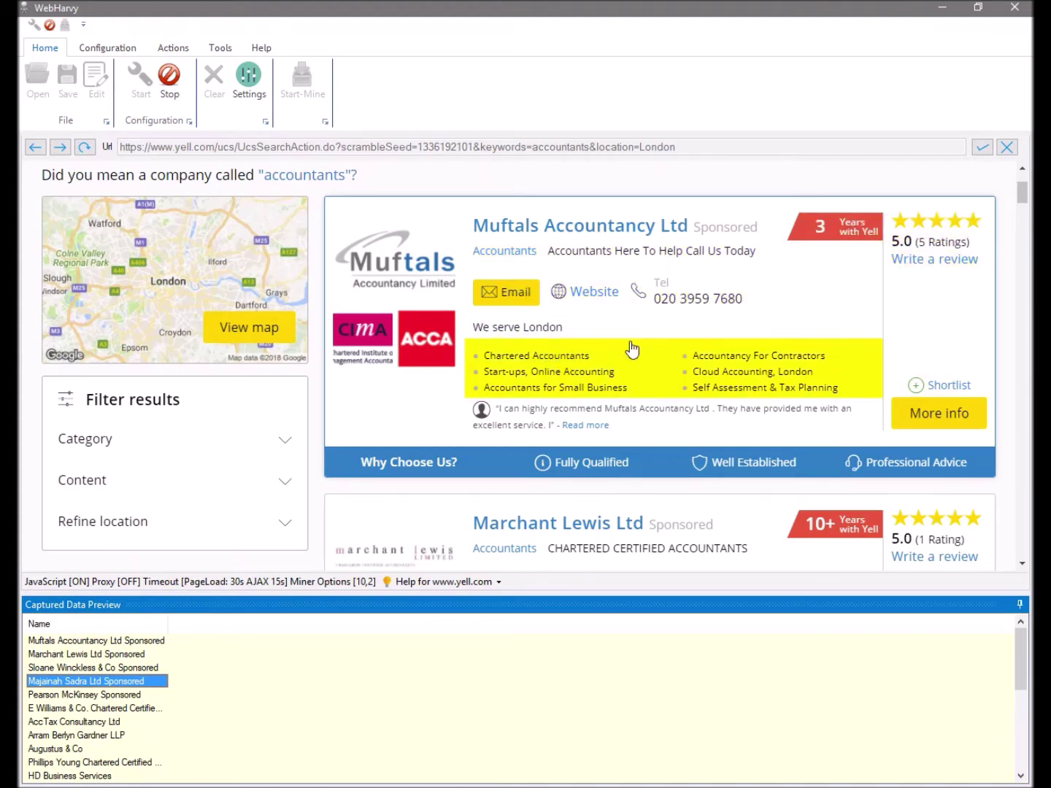
click(703, 301)
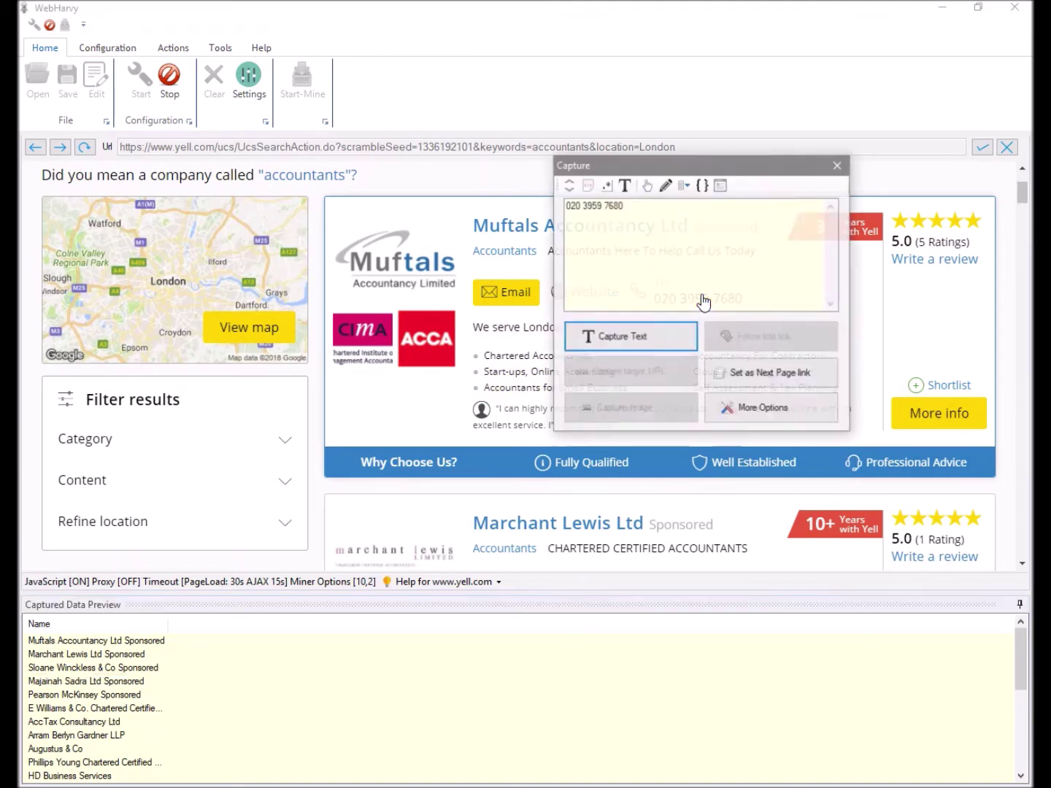
click(602, 342)
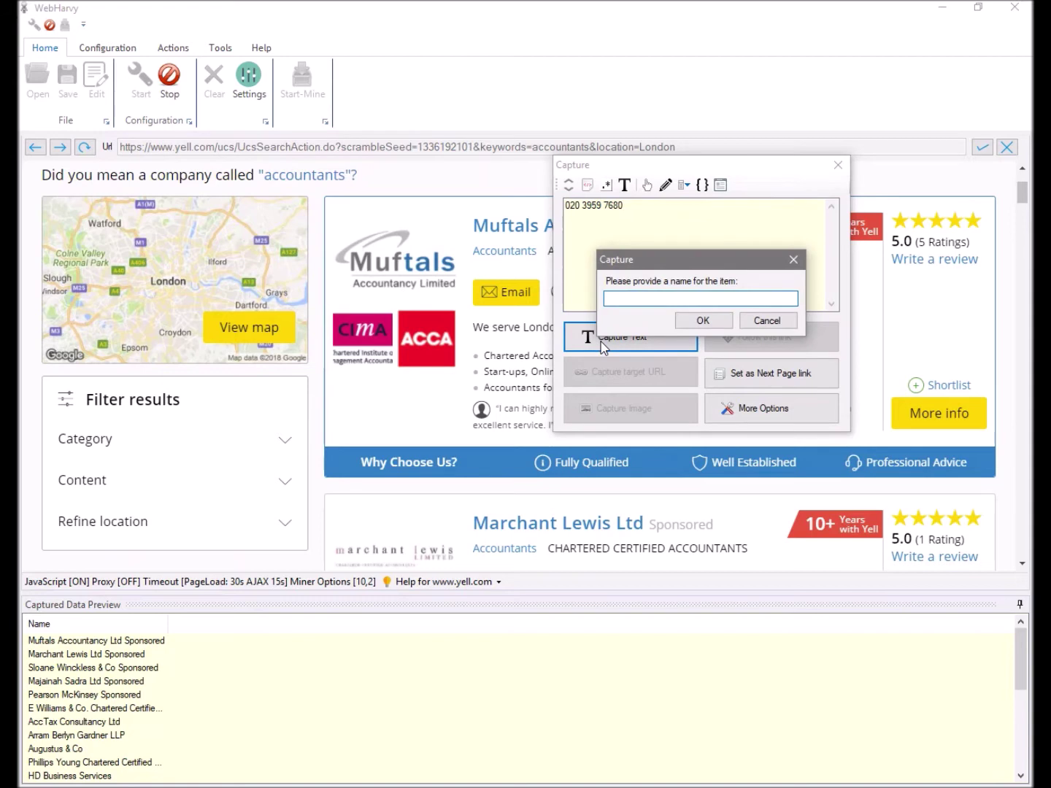
text(Phone)
key(Return)
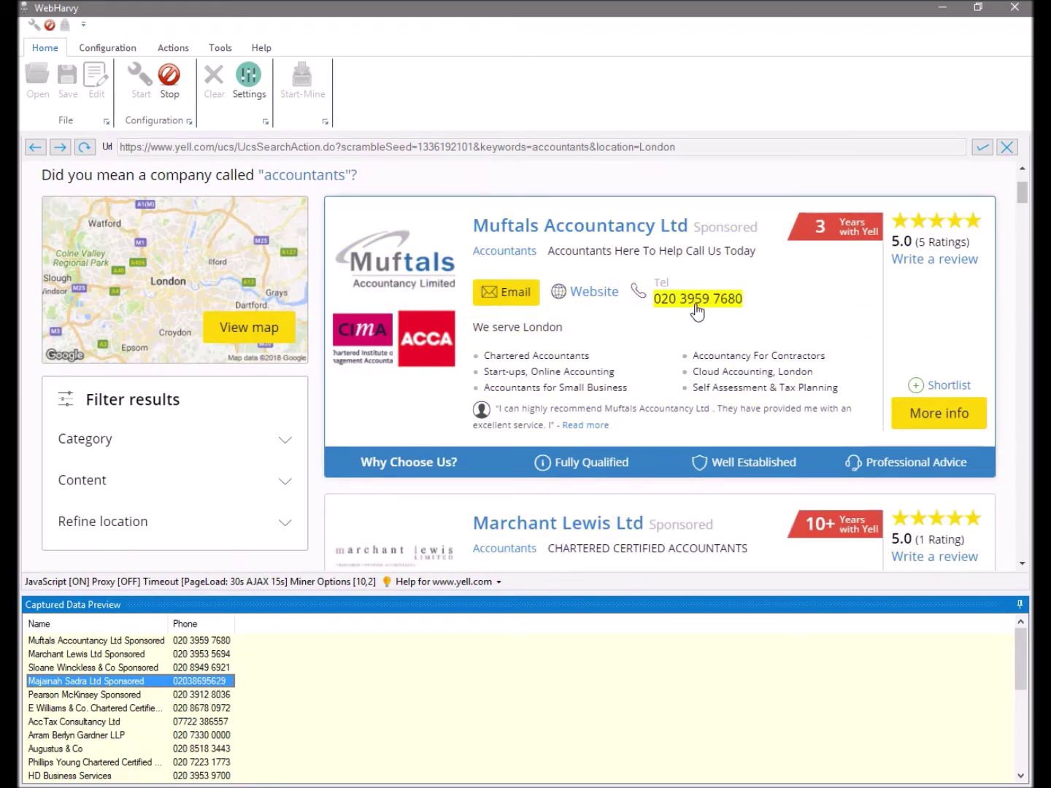
Capture the target URL of the first listing's Website link as a data item named website, and check the capture options for its logo.
click(593, 295)
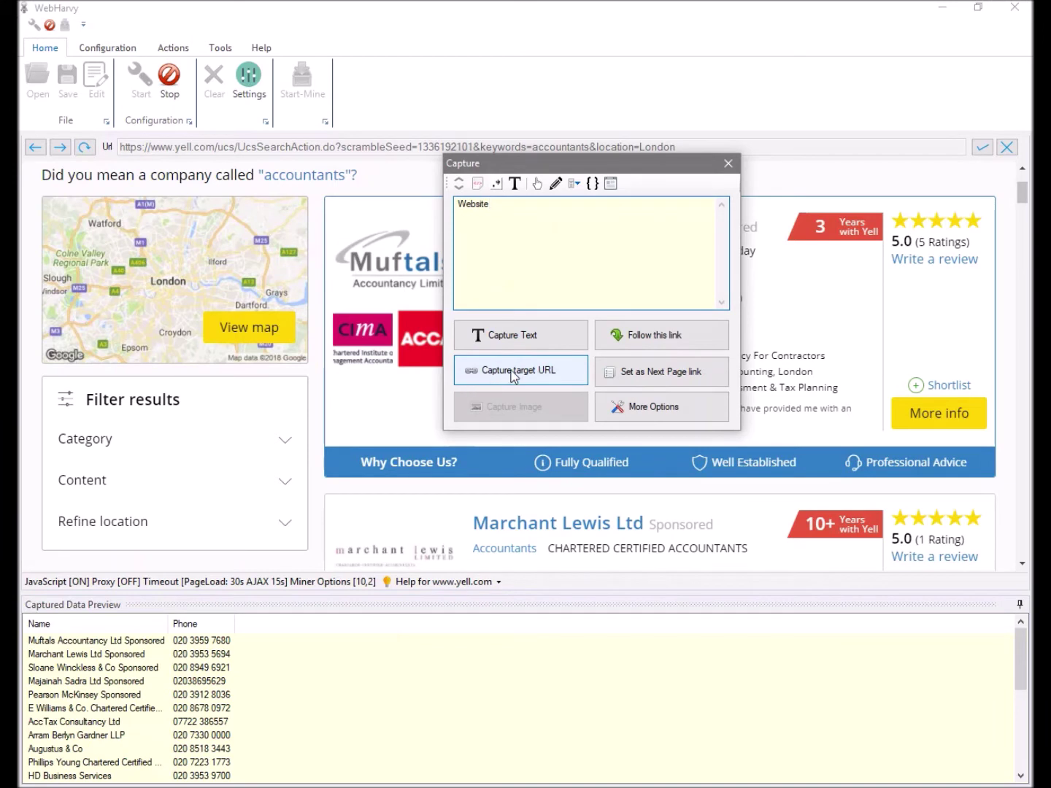
click(574, 373)
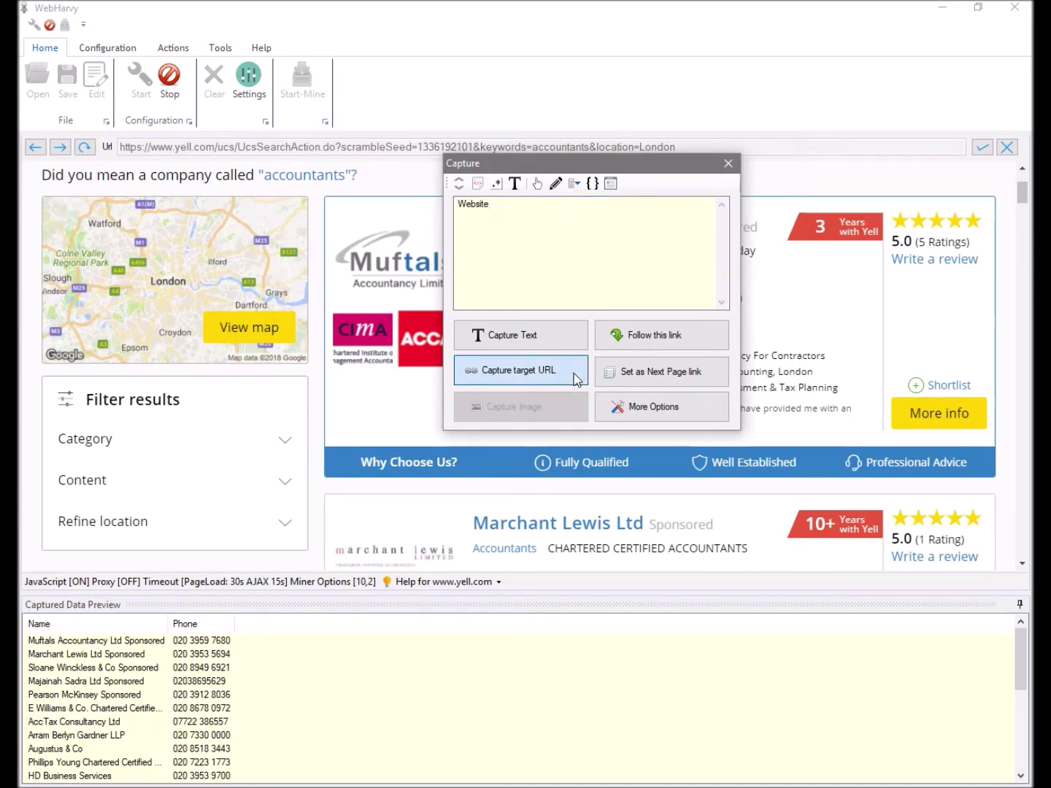
text(website)
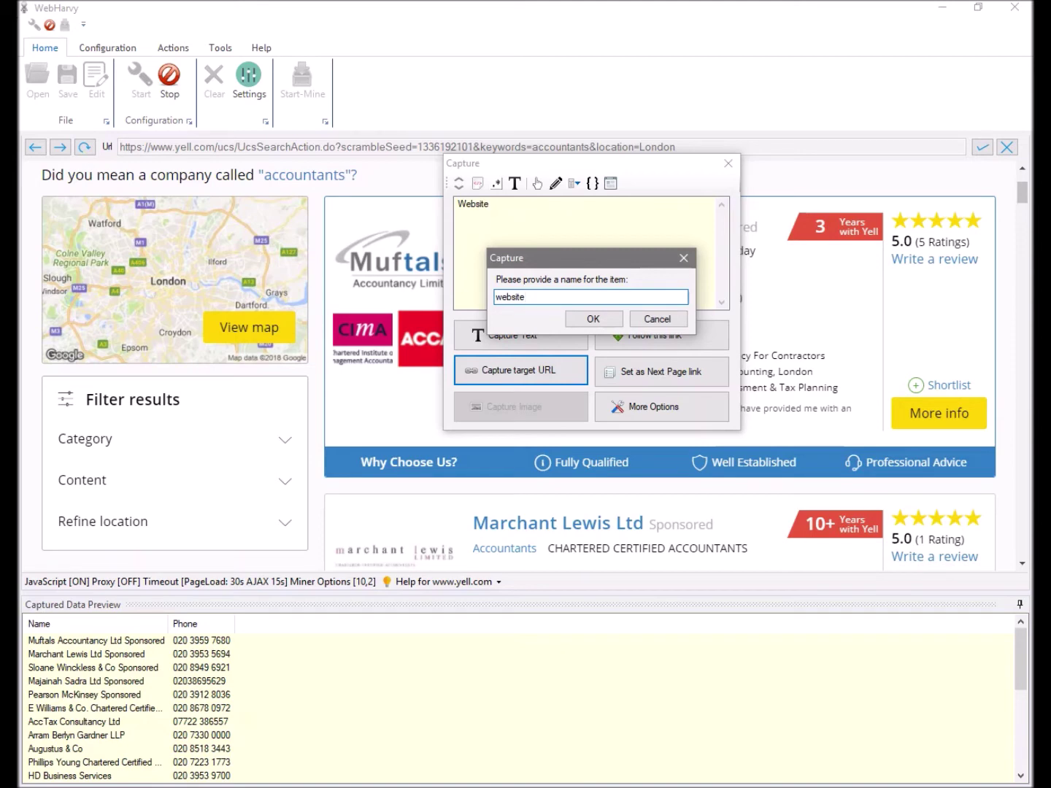
click(593, 319)
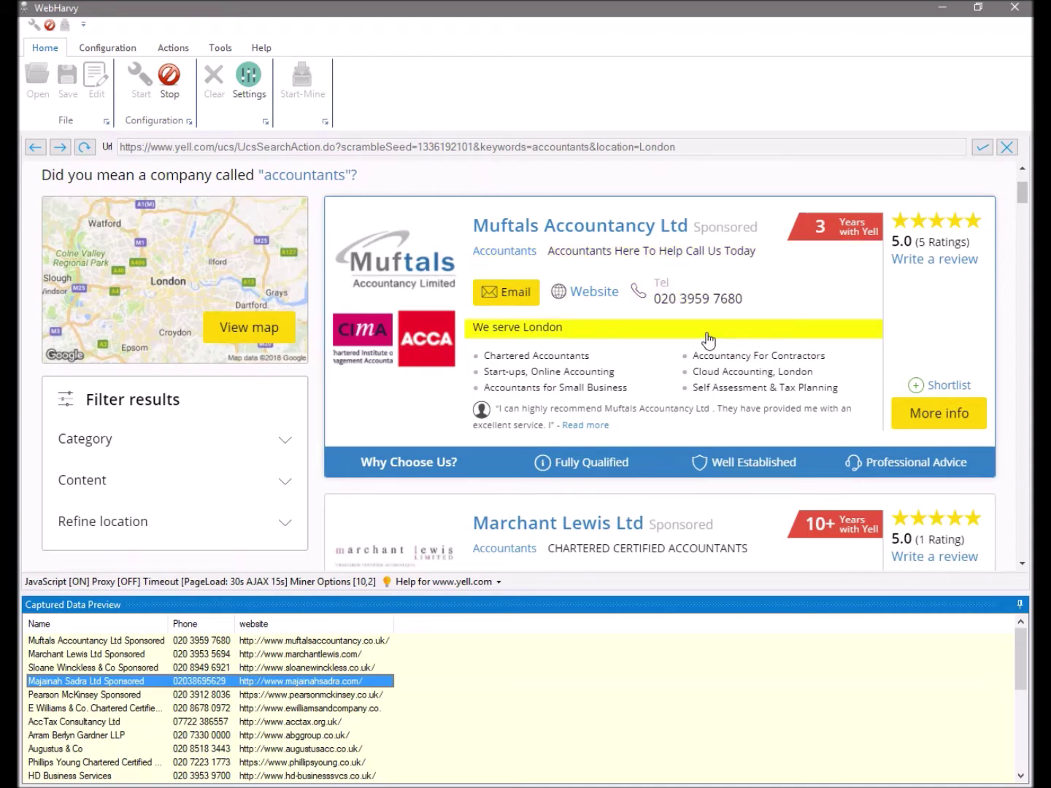
click(393, 284)
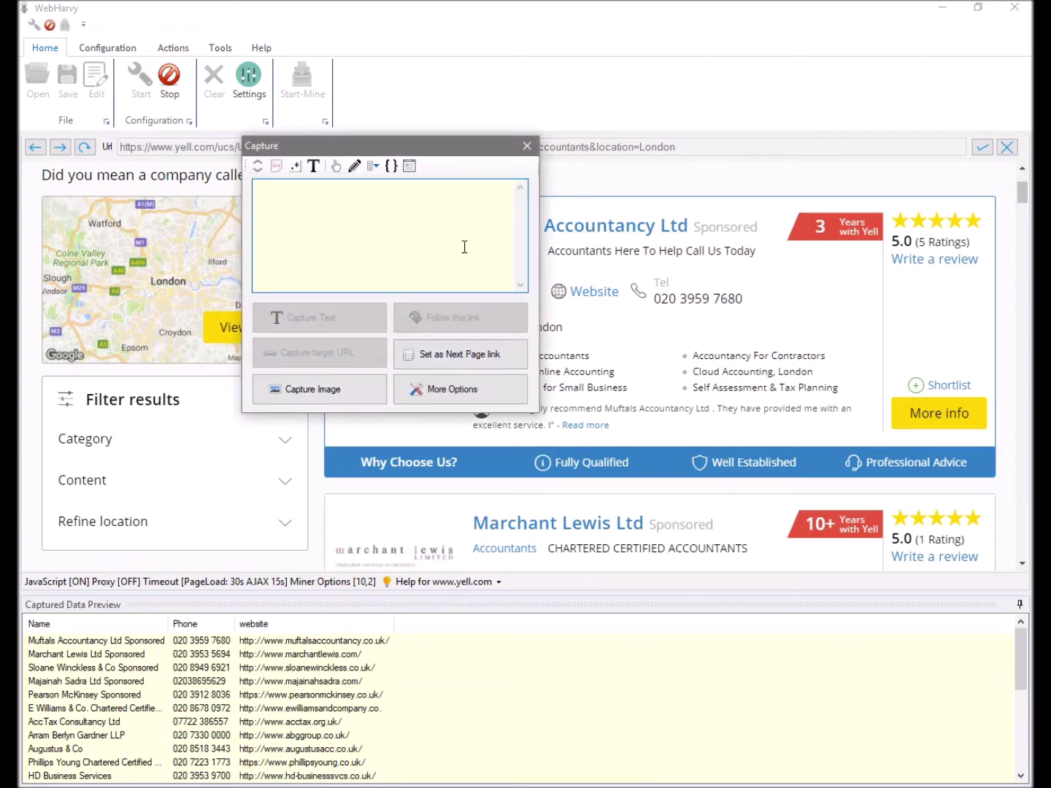
click(528, 146)
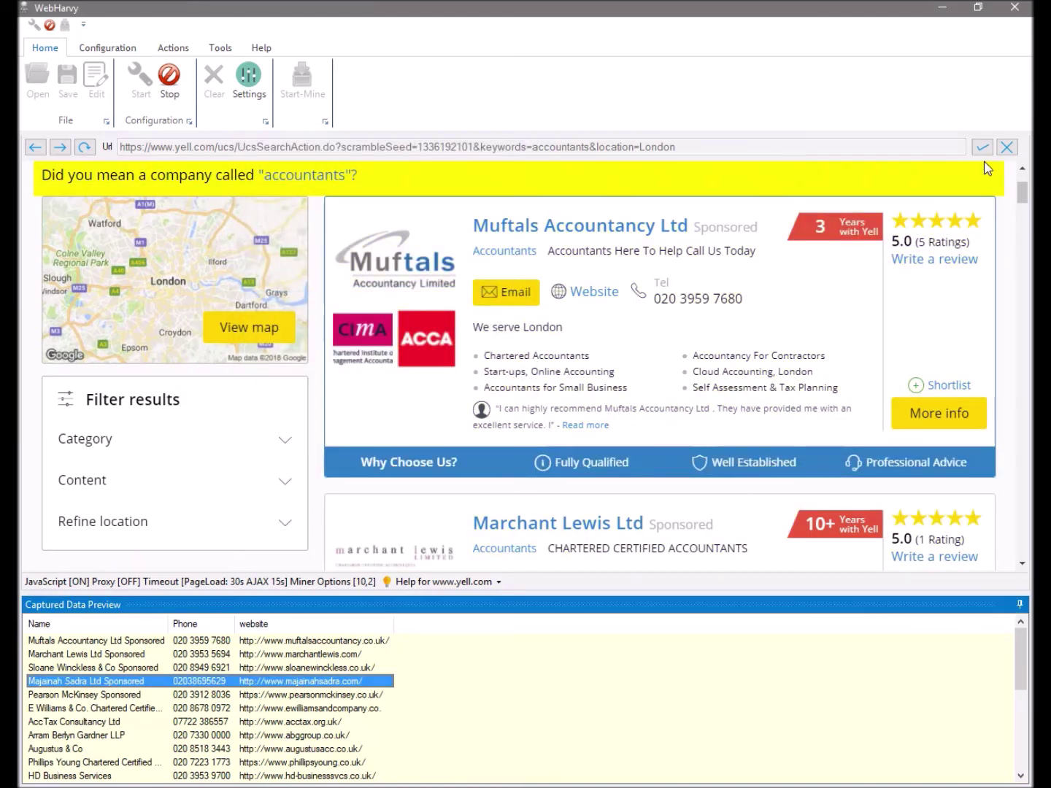
Set the Next link below the accountants results as the next page link for multi-page scraping.
scroll(1006, 405, down, 20)
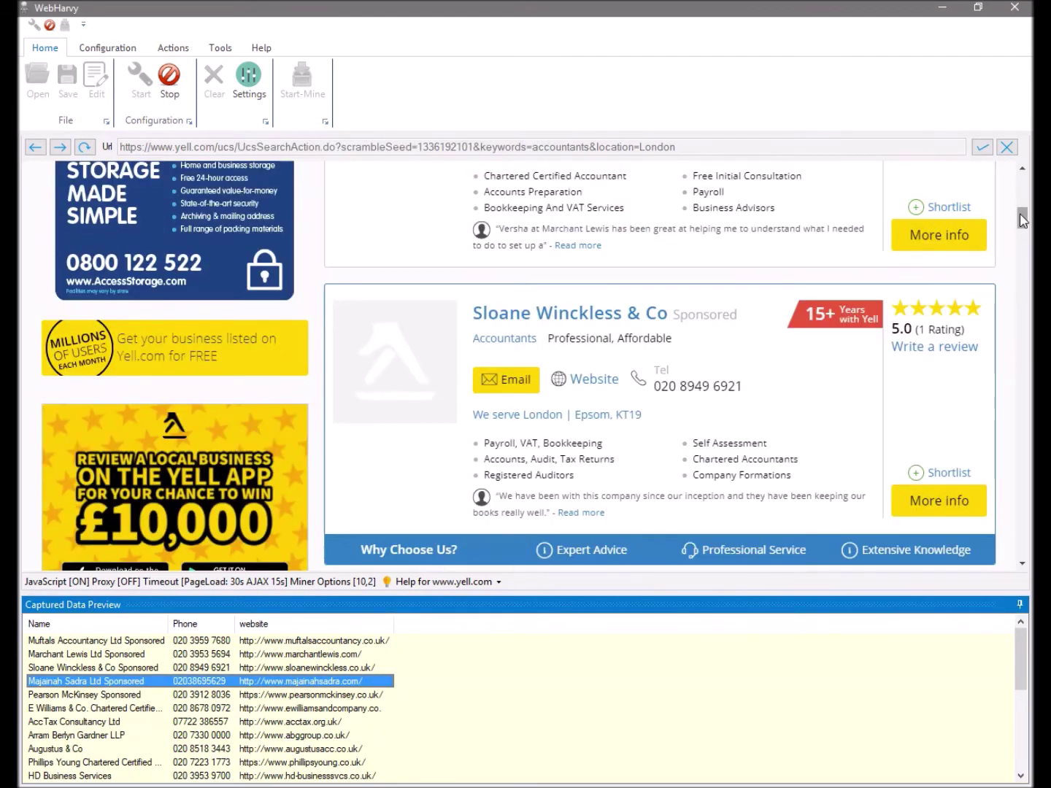
drag(1006, 405, 996, 530)
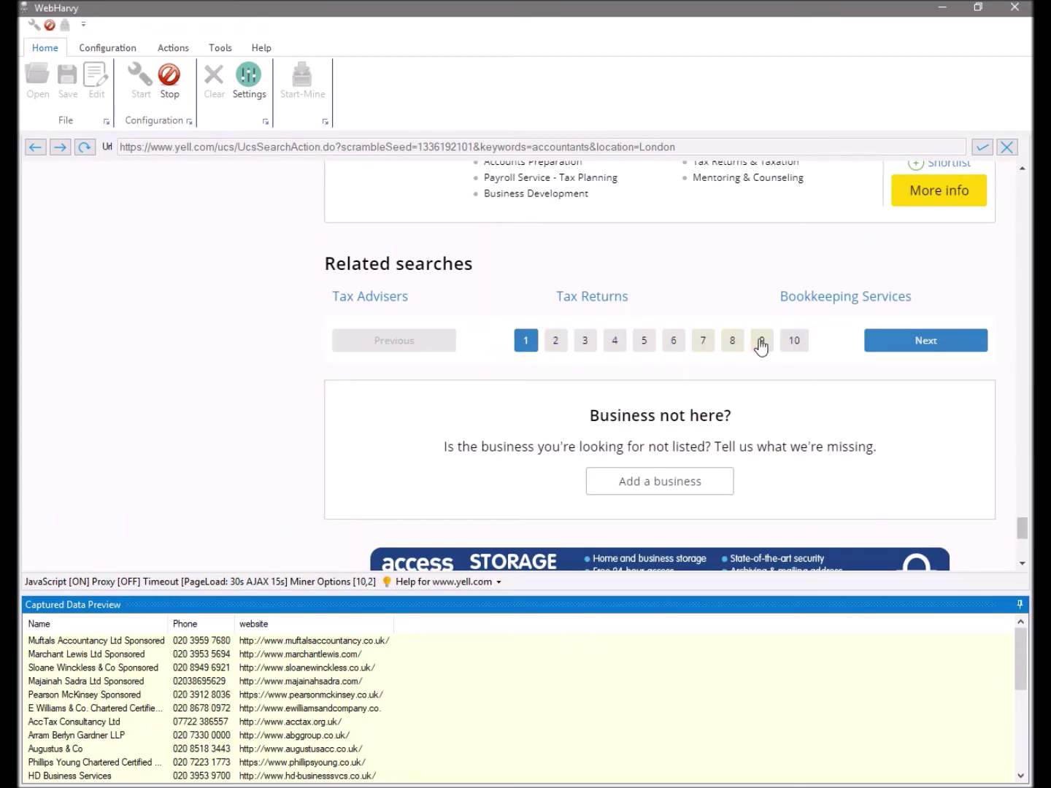
click(894, 355)
drag(851, 231, 468, 185)
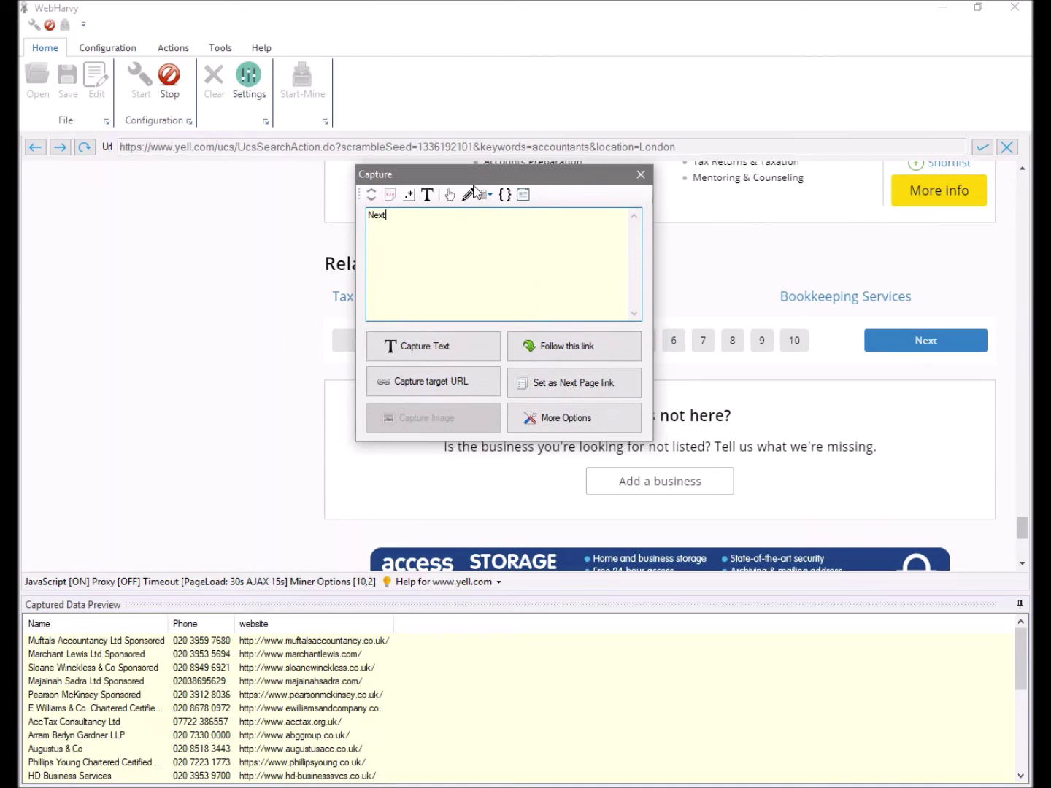
click(621, 379)
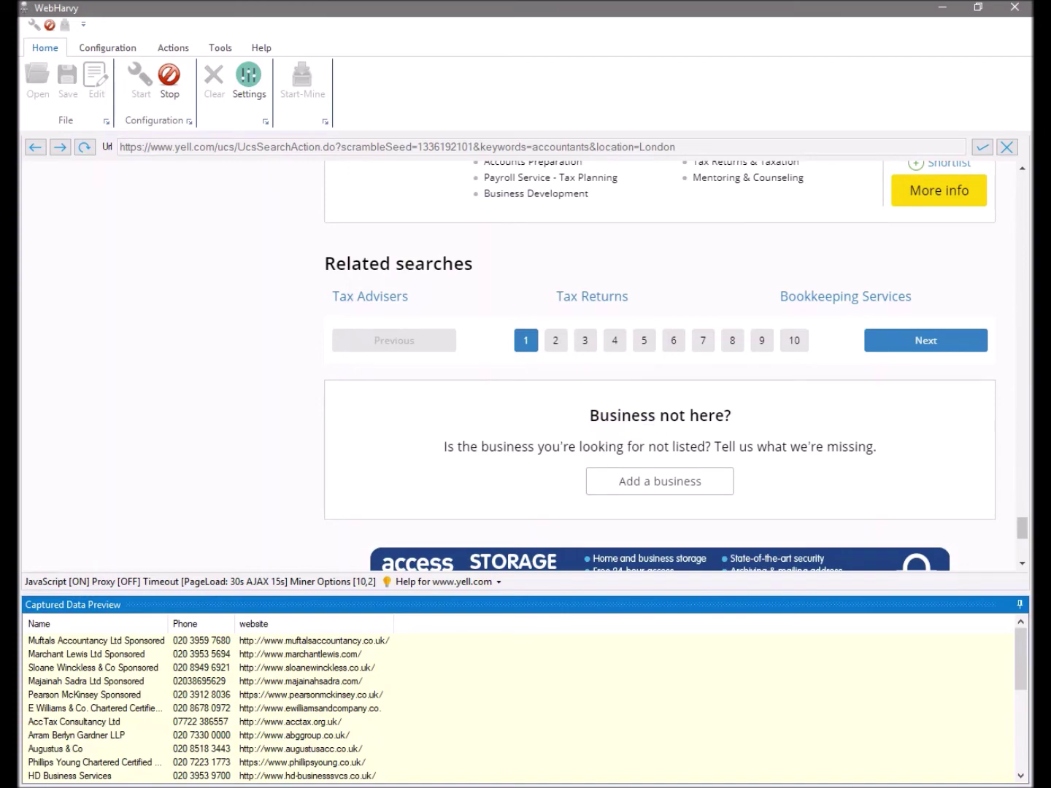
Return to the first listing in the accountants results and stop the scraping configuration.
drag(1022, 541, 1025, 200)
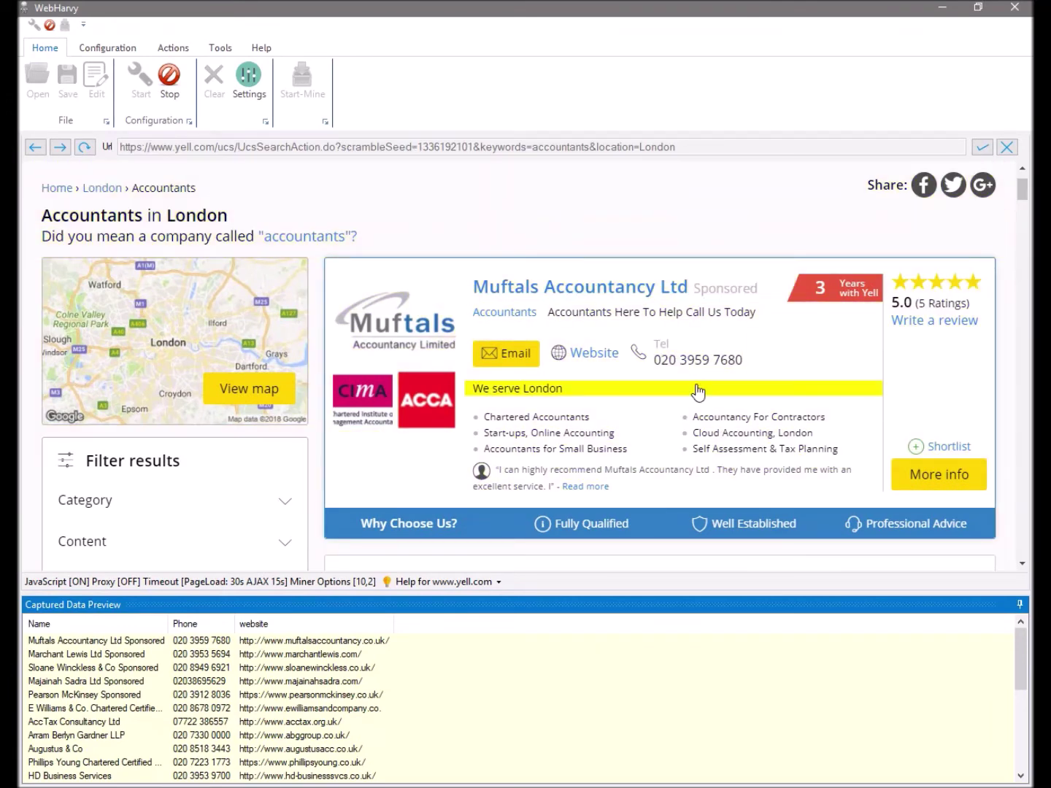
scroll(703, 394, down, 2)
scroll(704, 395, up, 1)
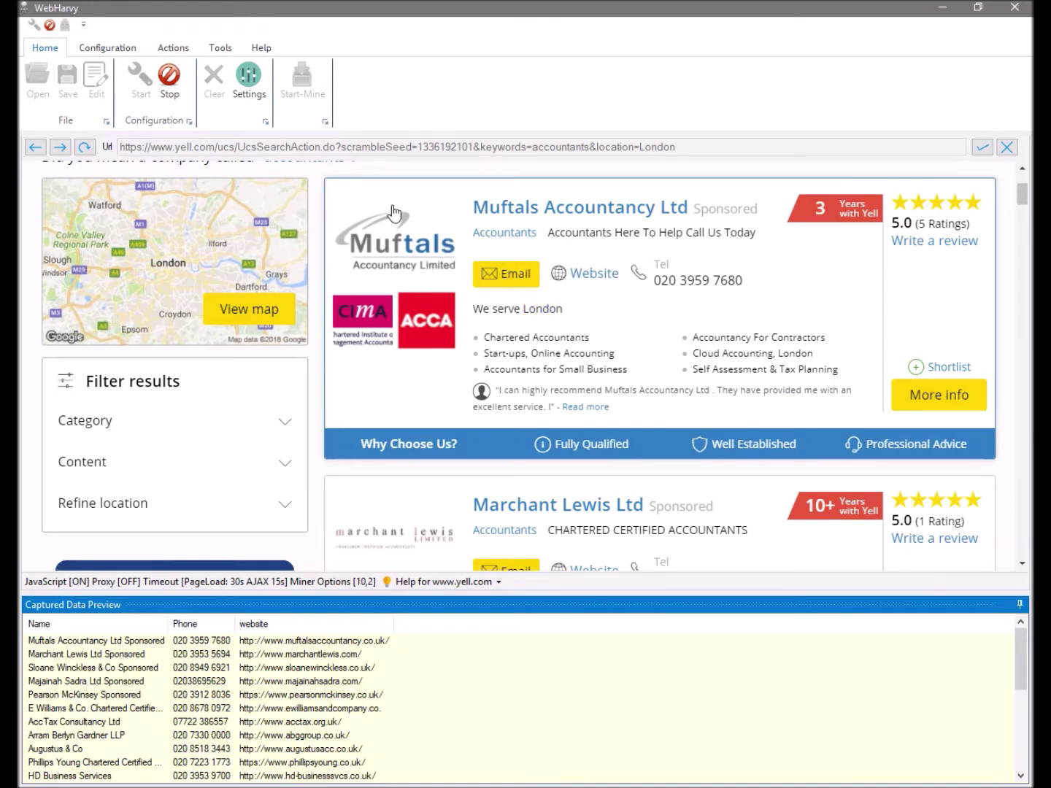
click(170, 87)
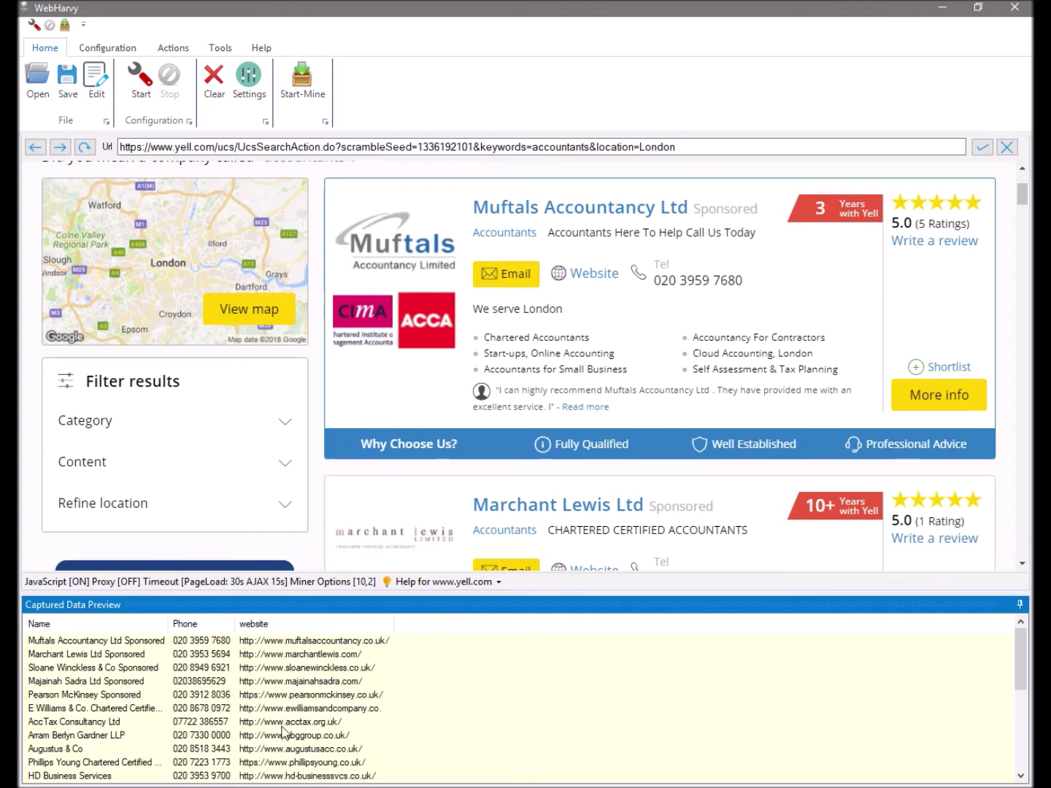
Mine the configured accountants data and stop the mining run while page 2 is loading.
click(316, 113)
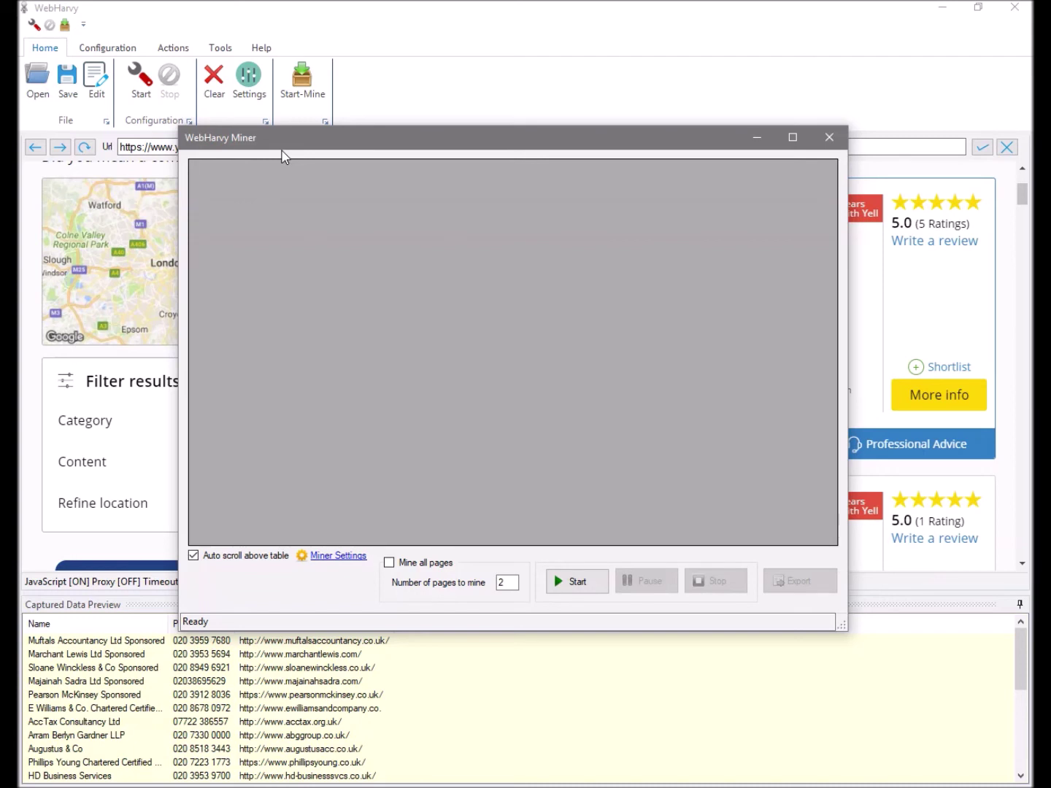
click(578, 595)
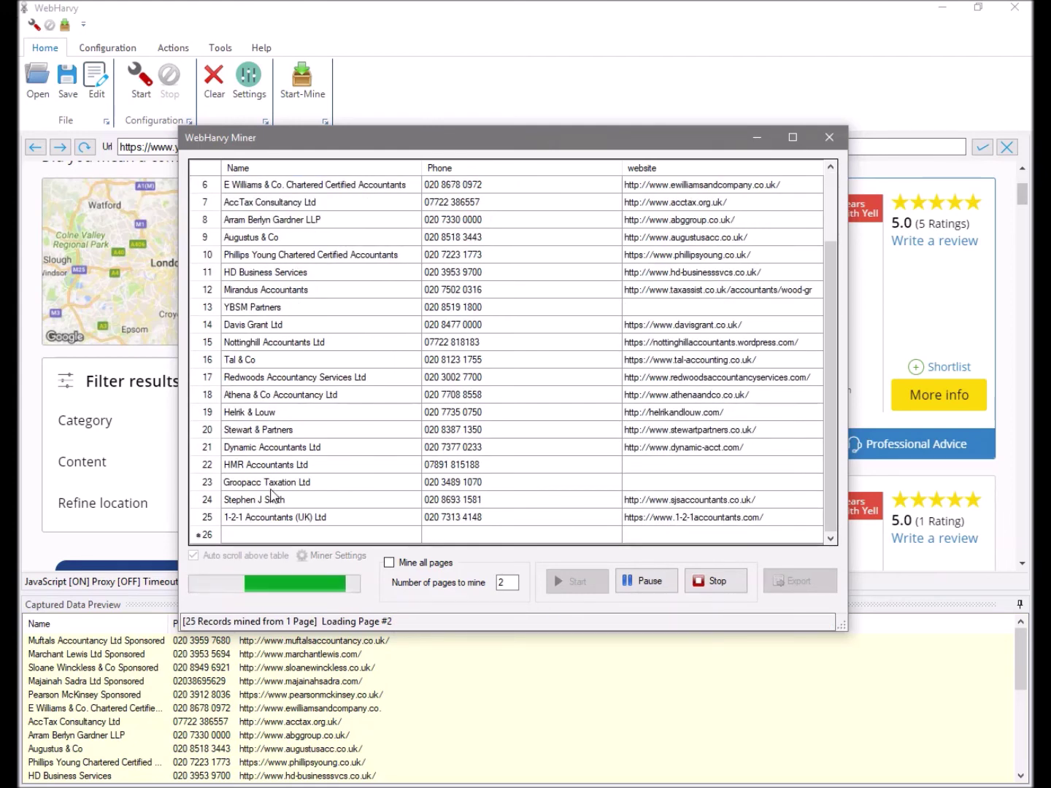
click(214, 520)
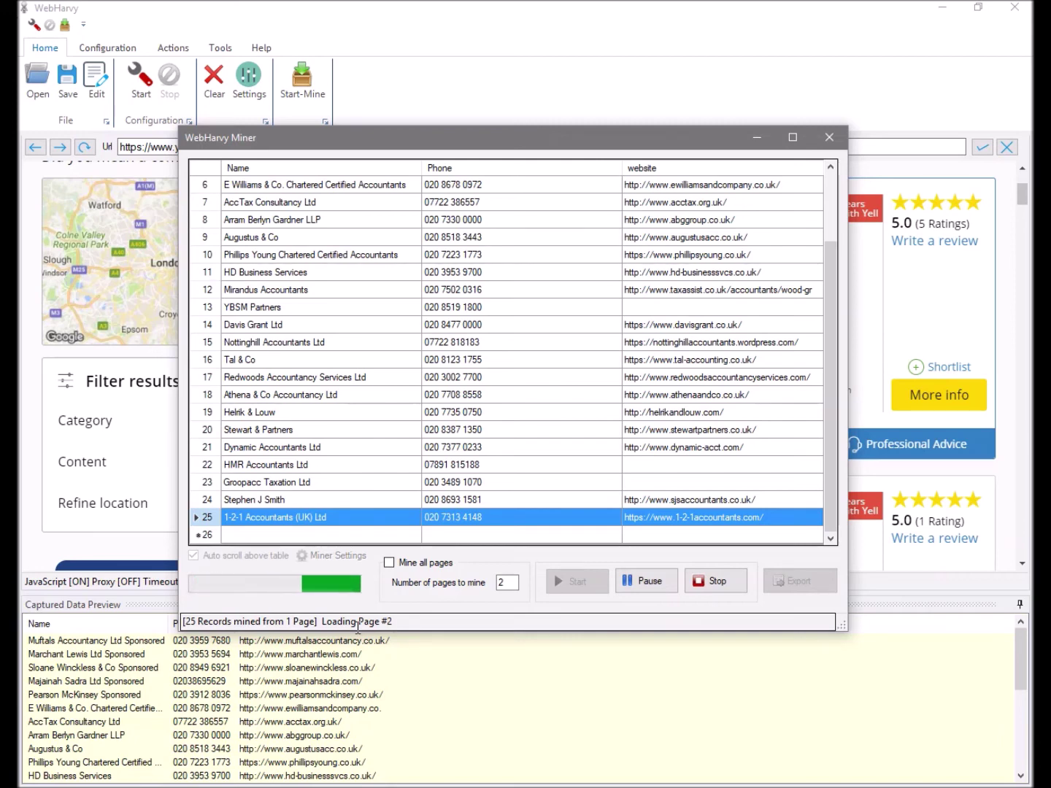
click(701, 584)
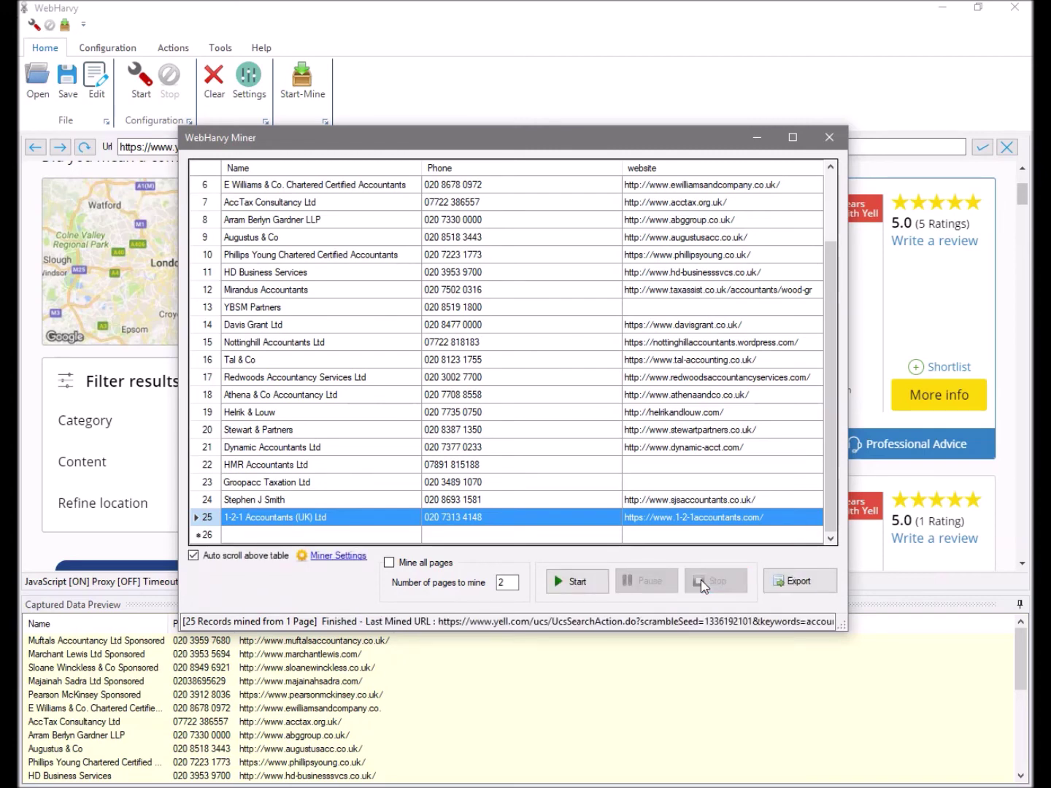
Examine the file formats offered for exporting the mined data and close the file export dialog without exporting.
click(788, 582)
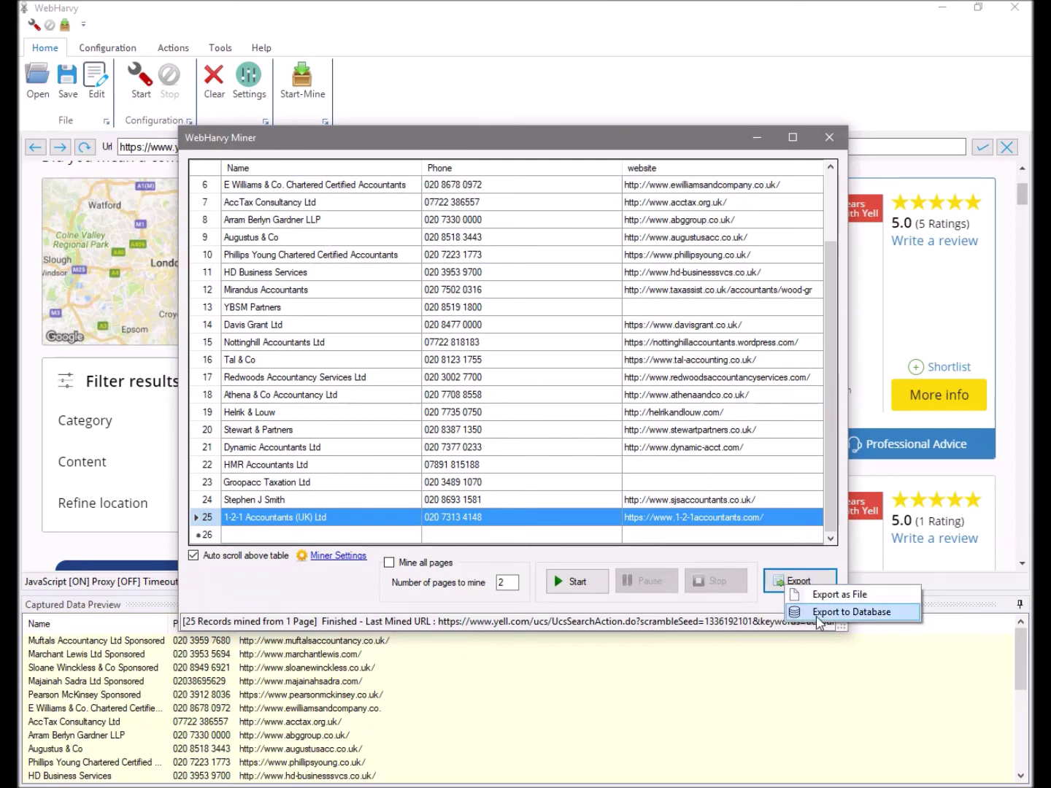
click(824, 597)
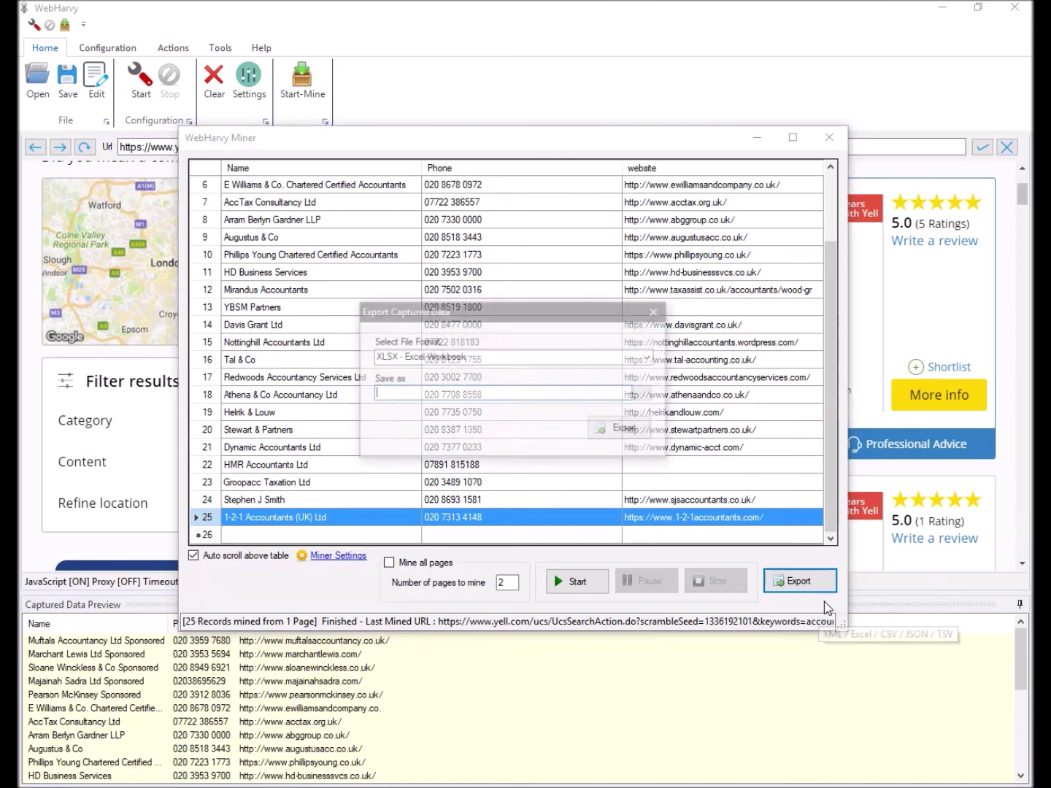
click(650, 358)
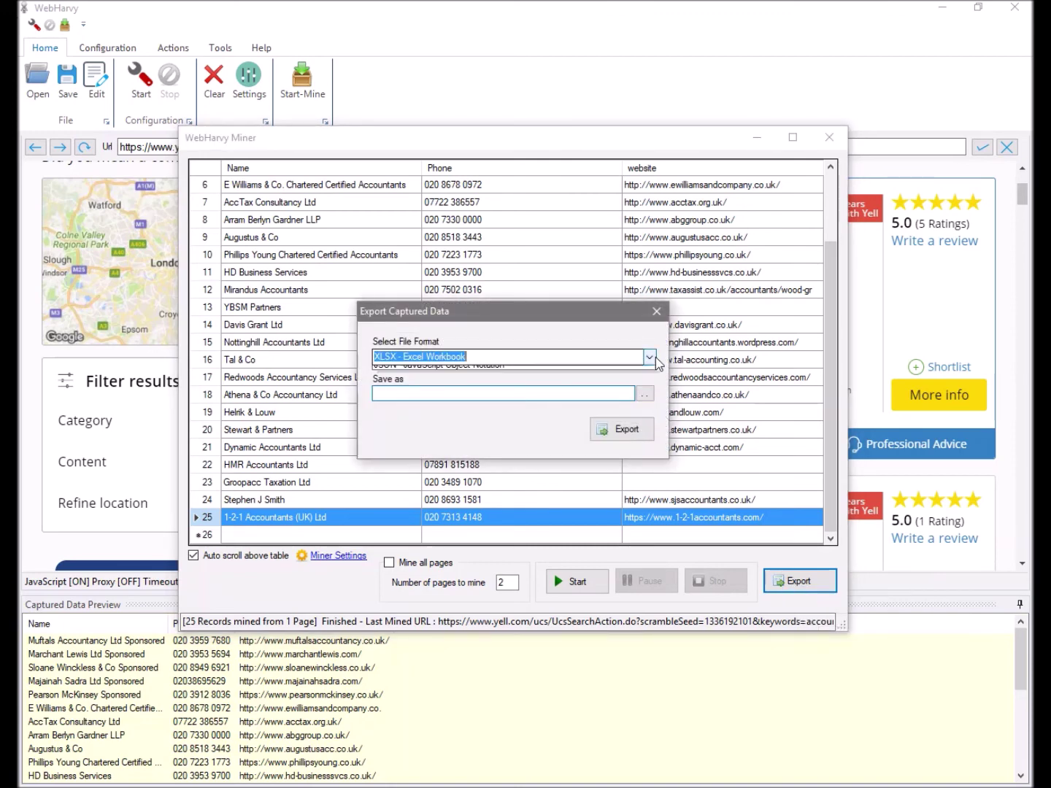
click(649, 357)
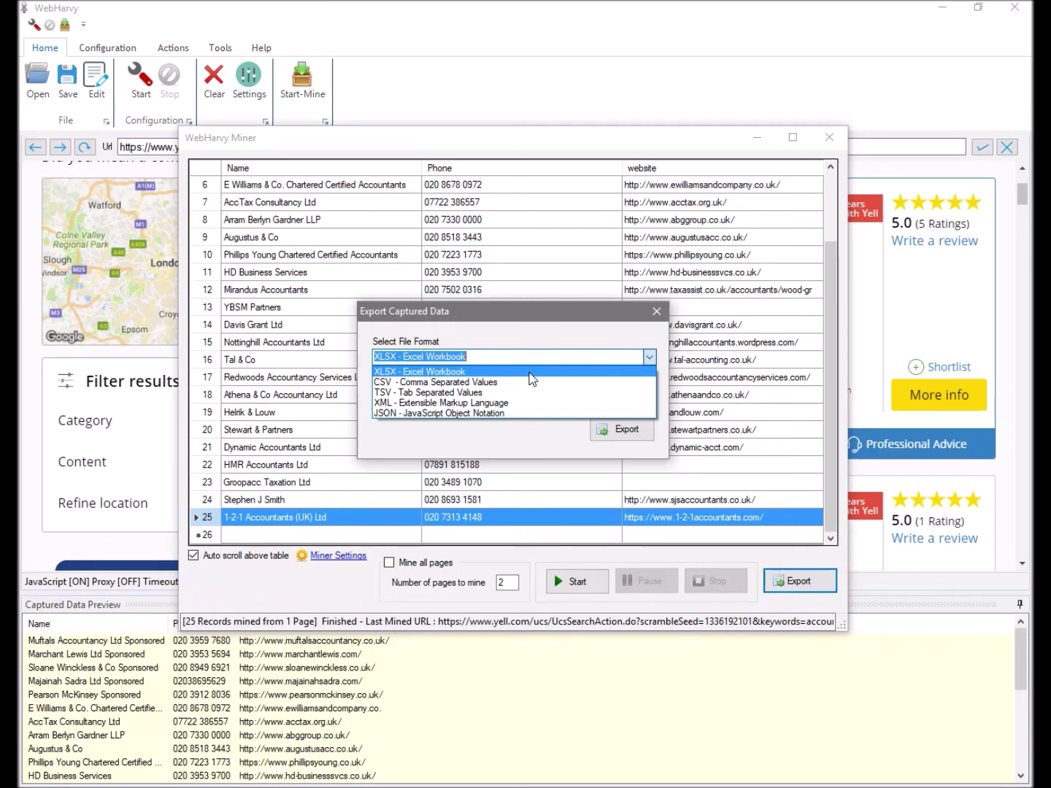
click(531, 336)
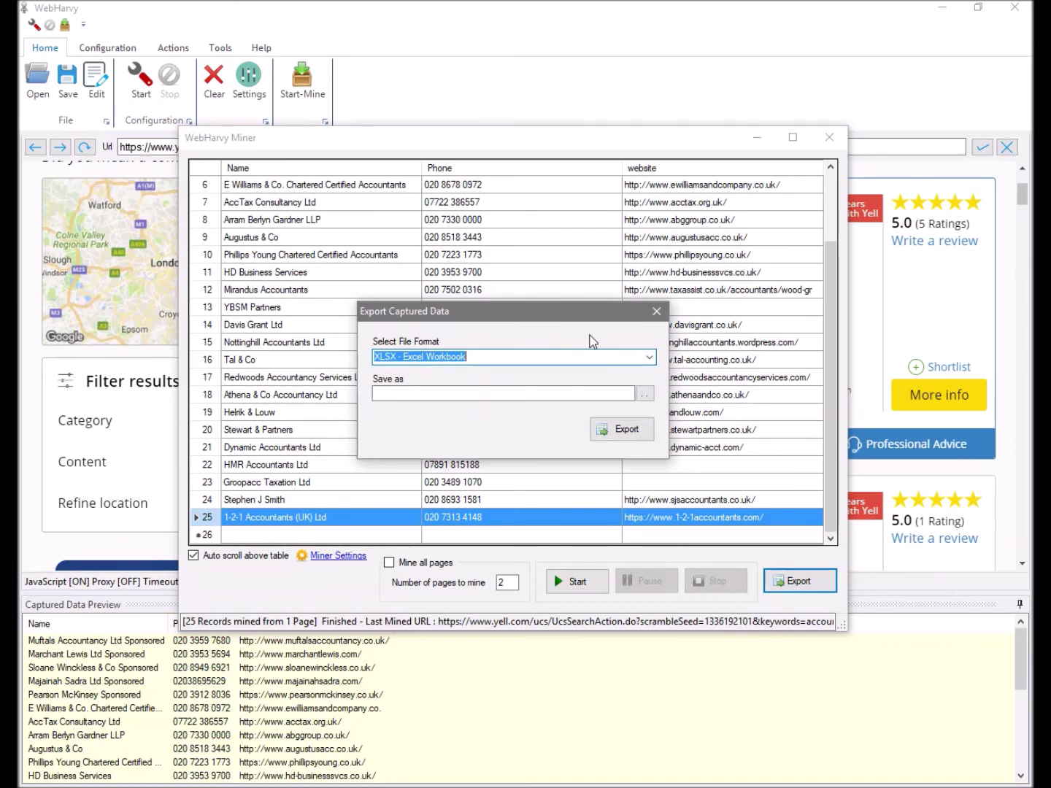
click(656, 312)
Examine the database types offered for exporting the mined data and close the database export dialog without exporting.
click(780, 580)
click(804, 598)
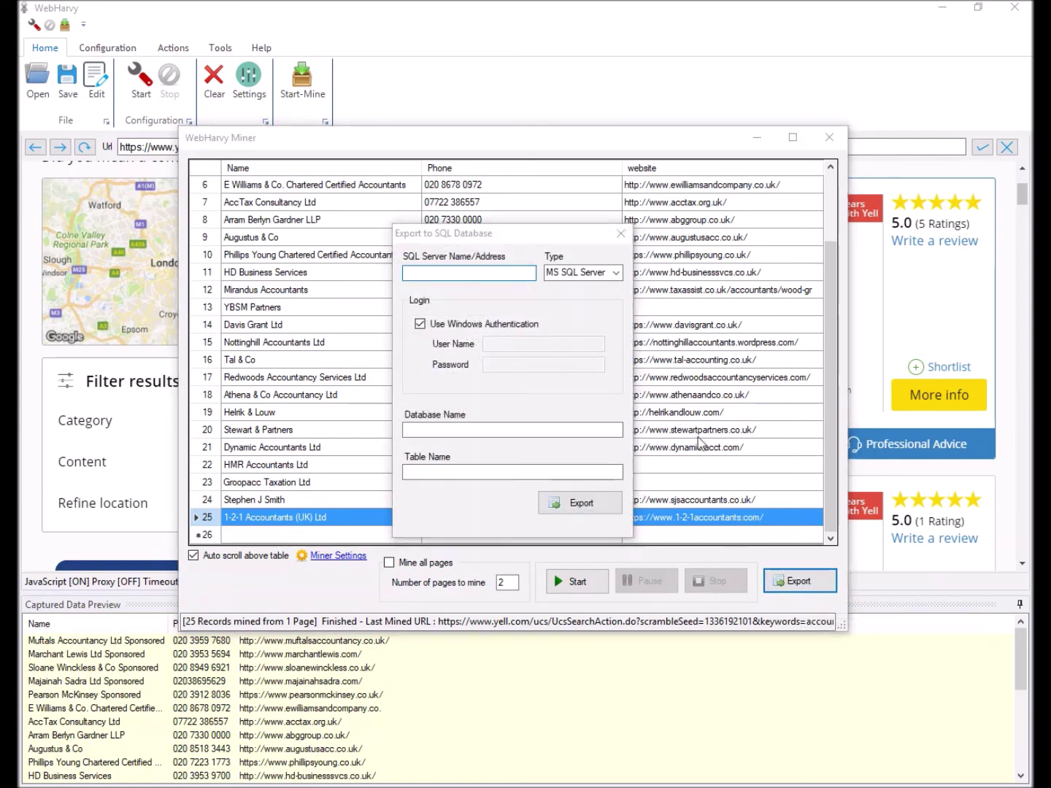
click(617, 273)
click(618, 273)
click(617, 273)
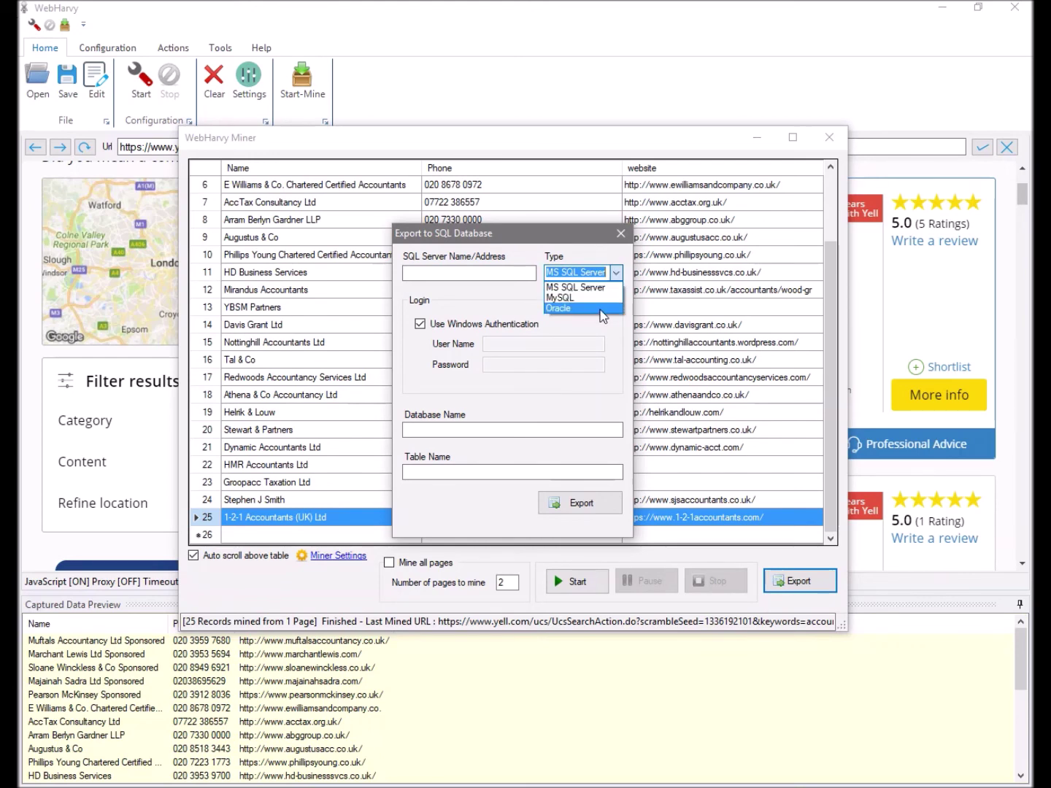
click(621, 233)
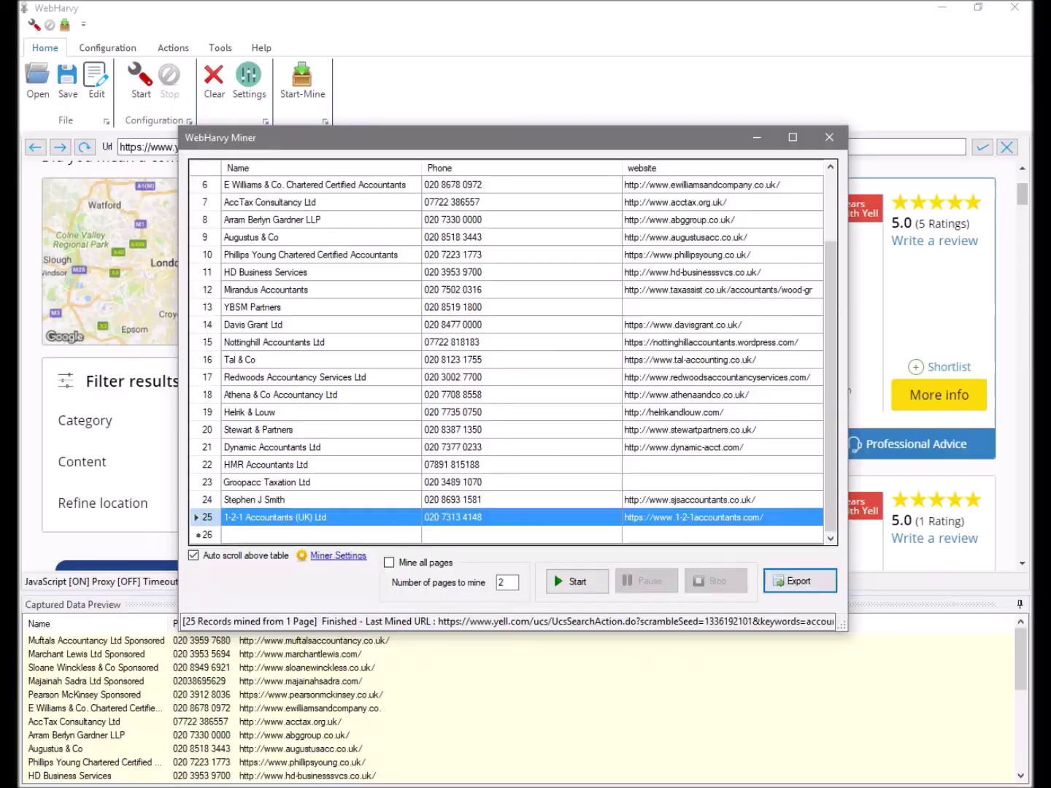
Switch to the WebHarvy website in Chrome and read the help pages on following links, category scraping and keyword based scraping.
key(alt+Tab)
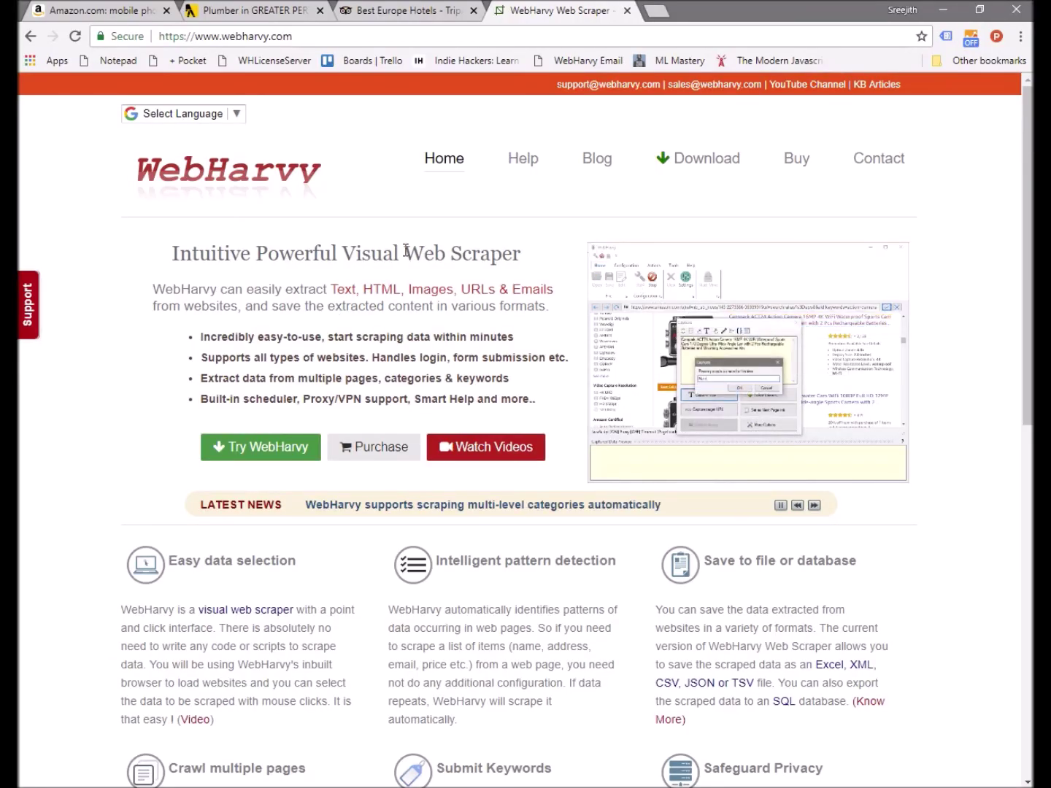
click(527, 164)
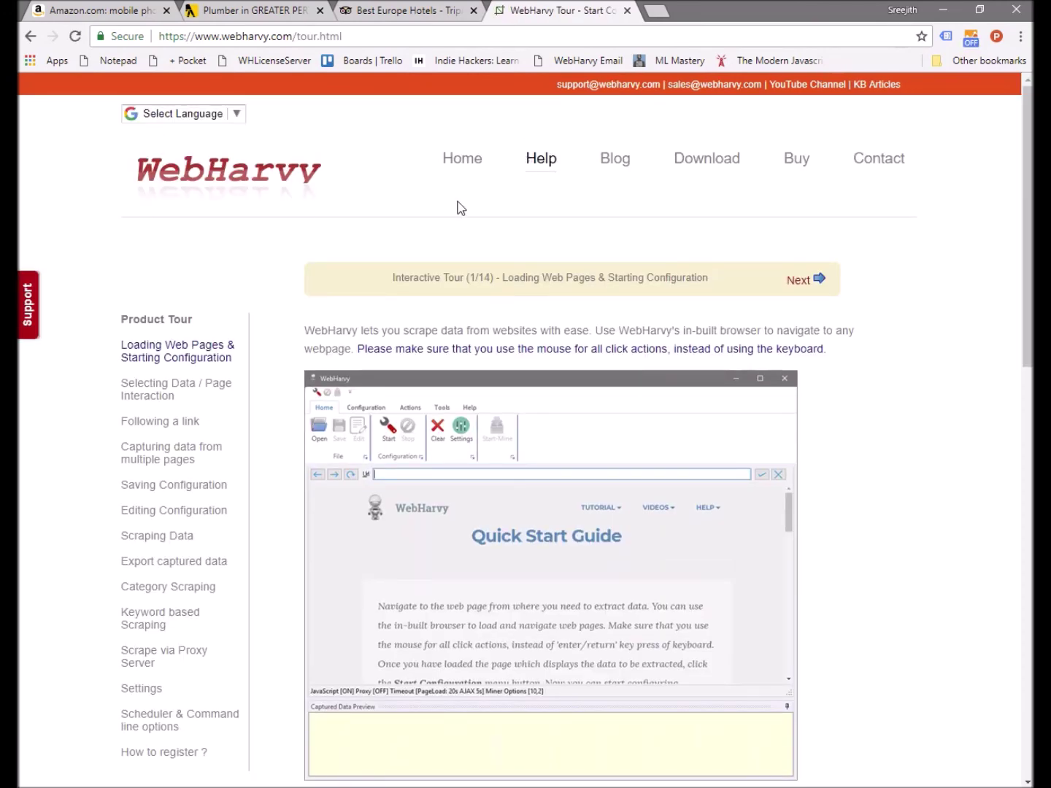
click(178, 427)
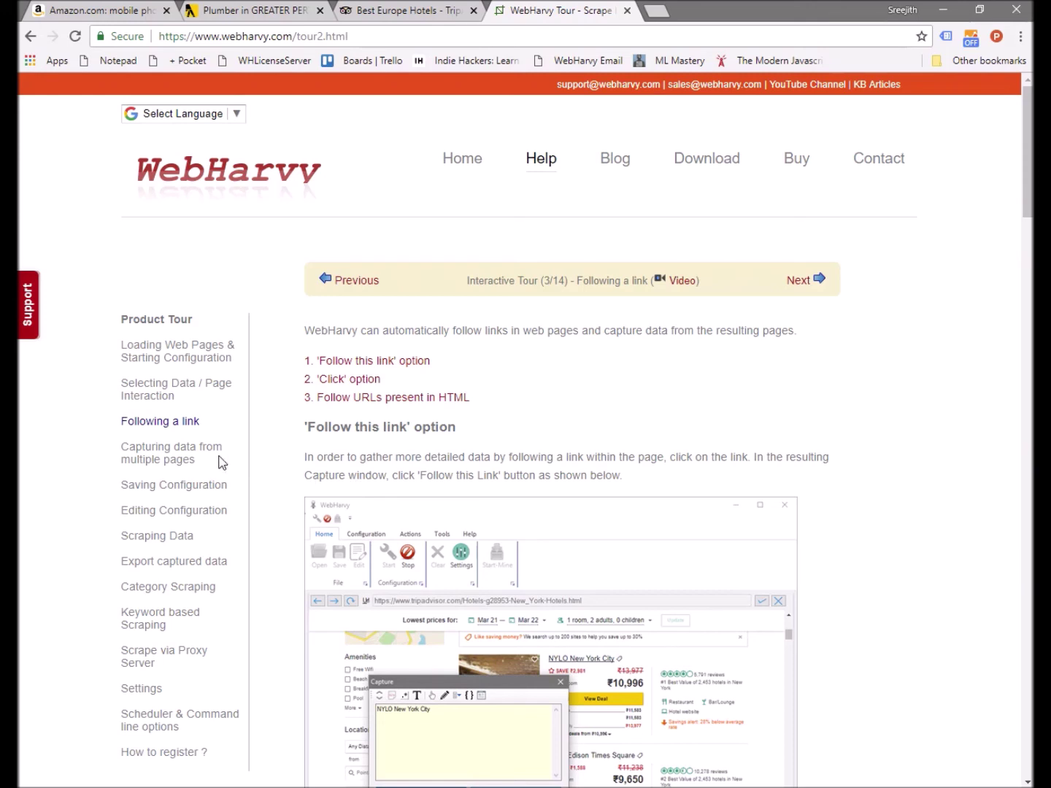
click(142, 589)
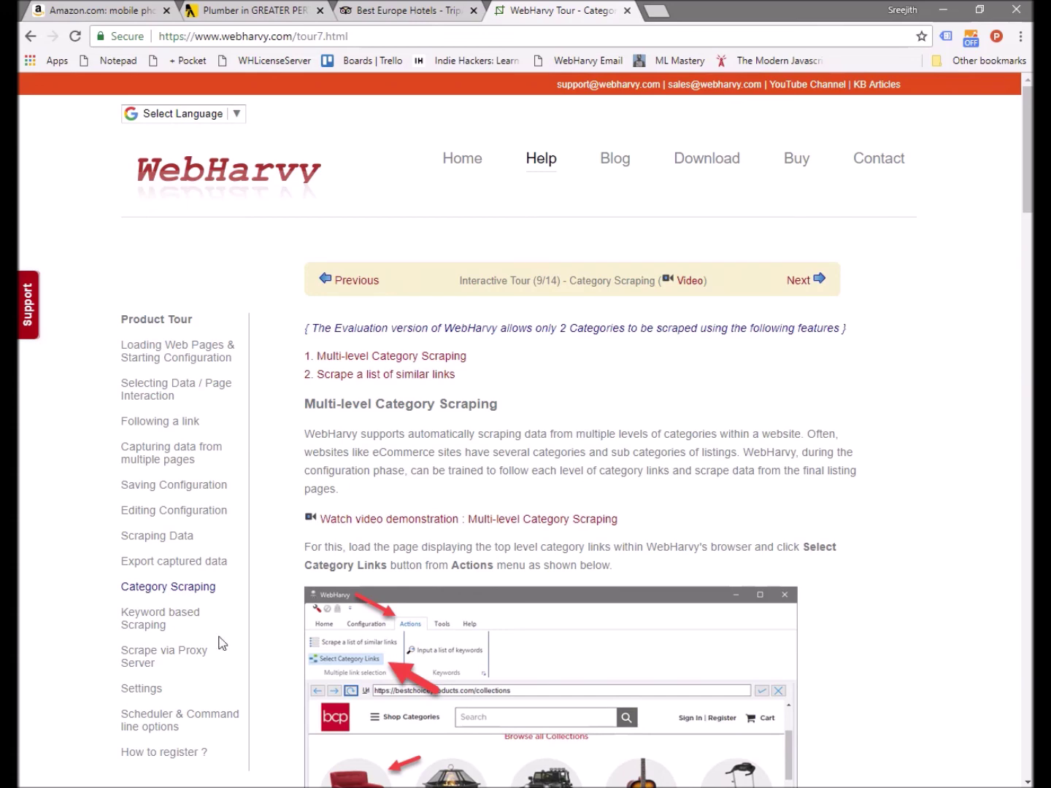
click(130, 616)
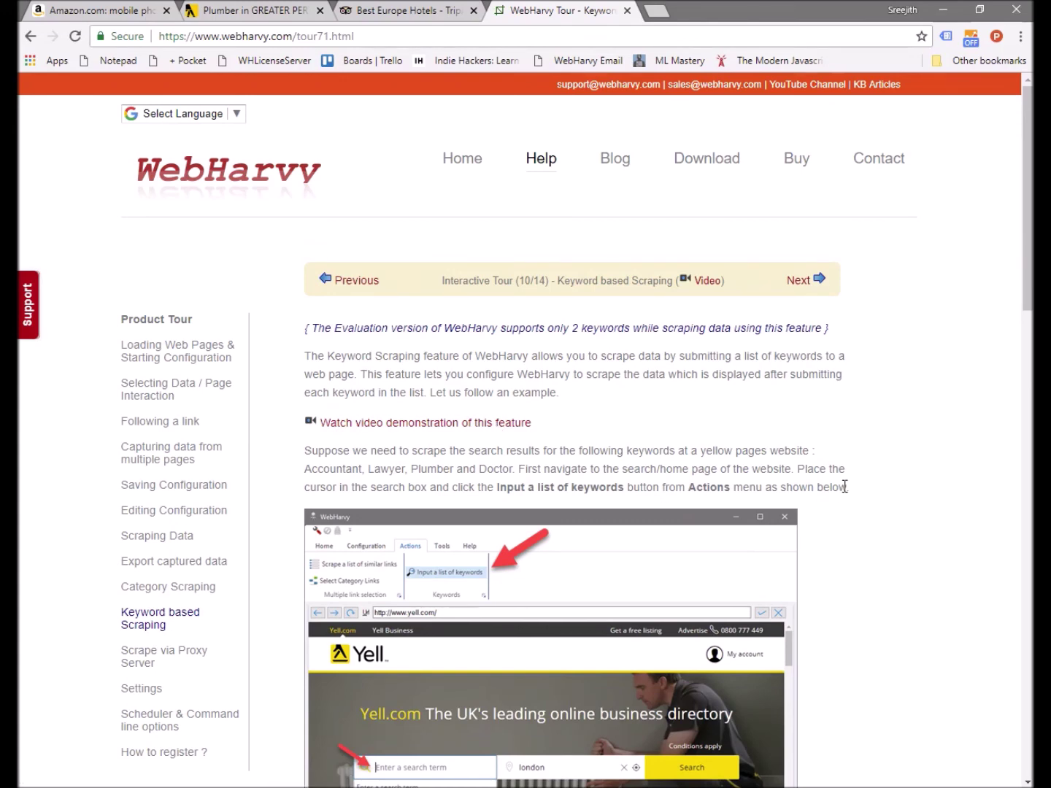
scroll(839, 490, down, 3)
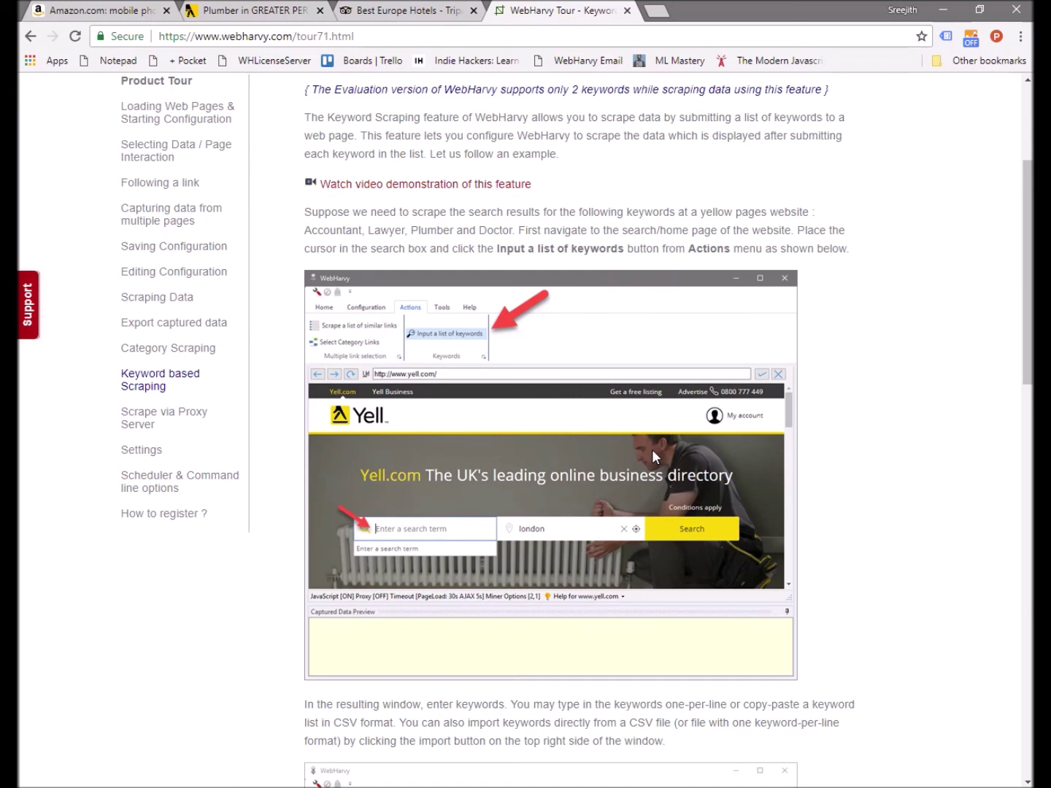
scroll(649, 447, up, 4)
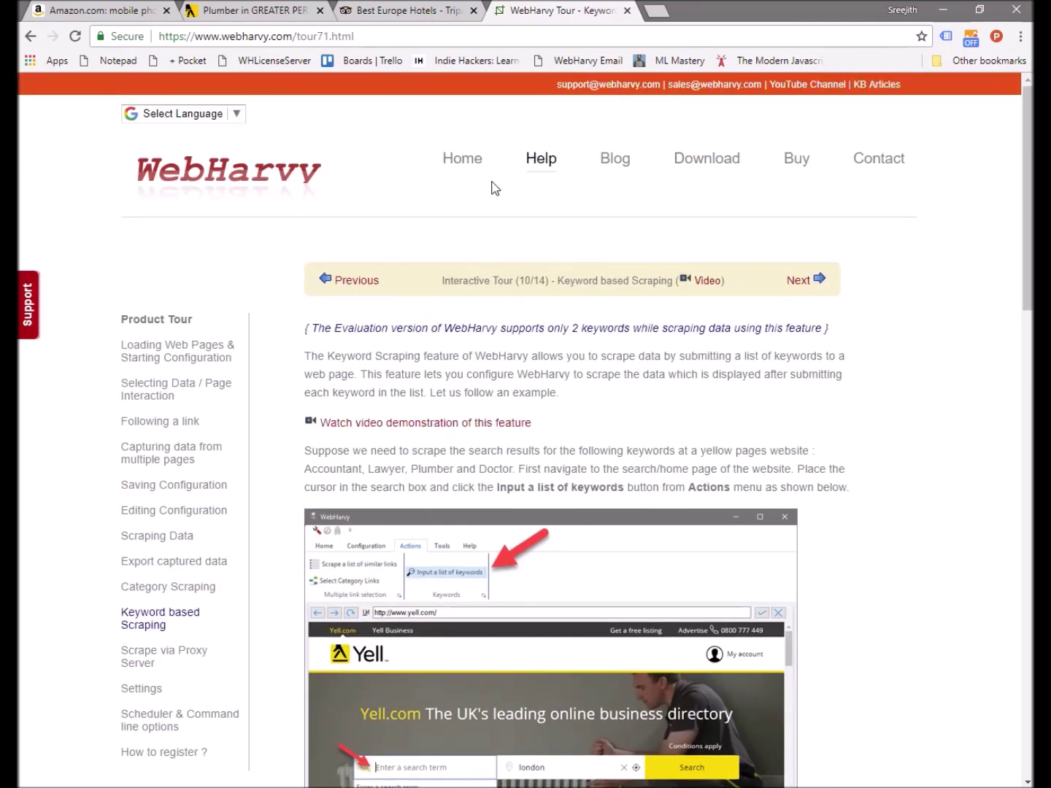
View the website's home, video demo, download and contact pages, and open the online support form for technical assistance.
click(446, 164)
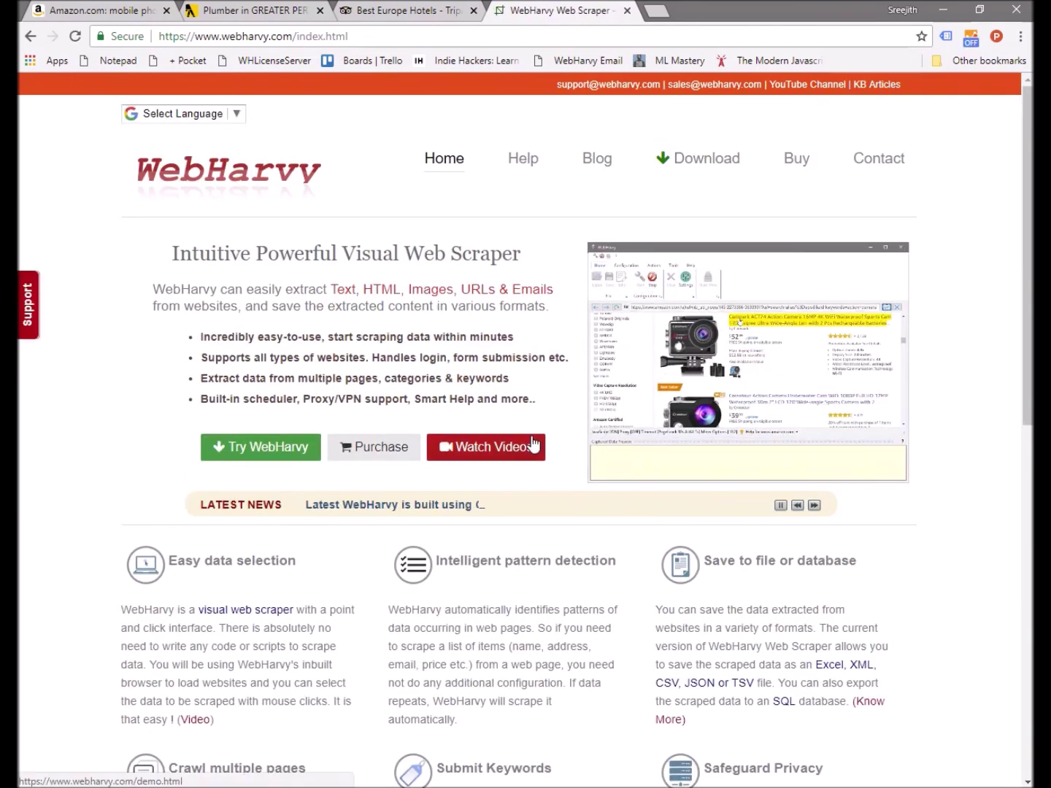
click(502, 451)
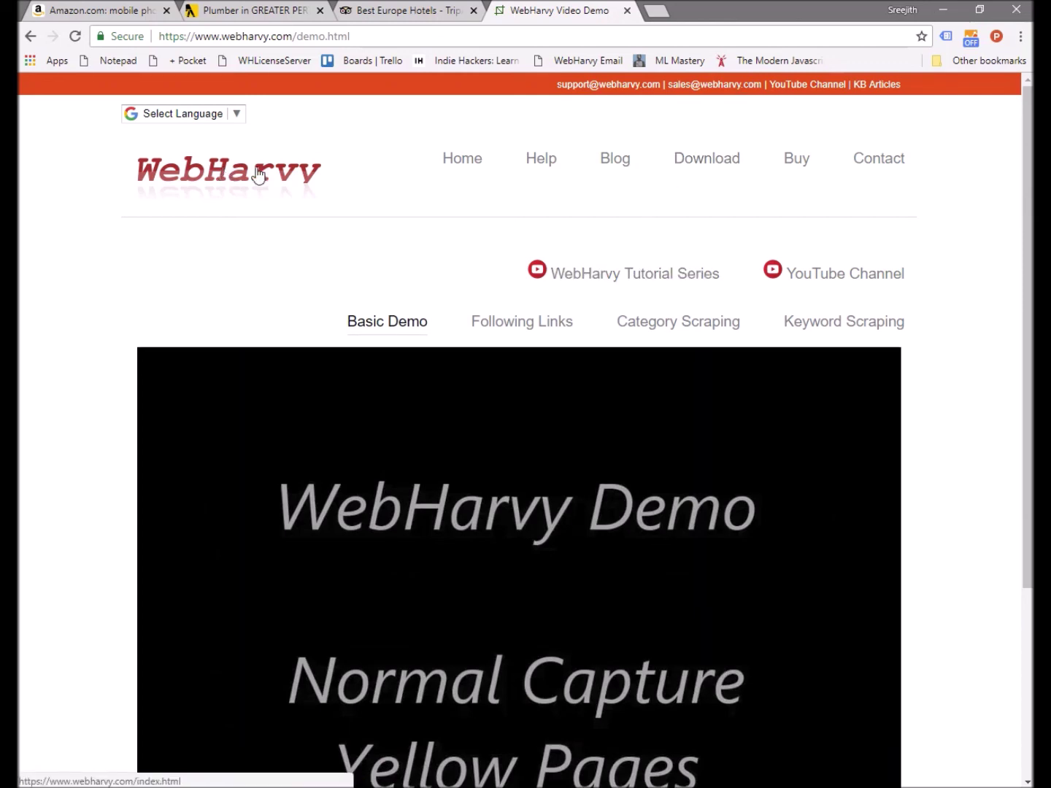
click(691, 165)
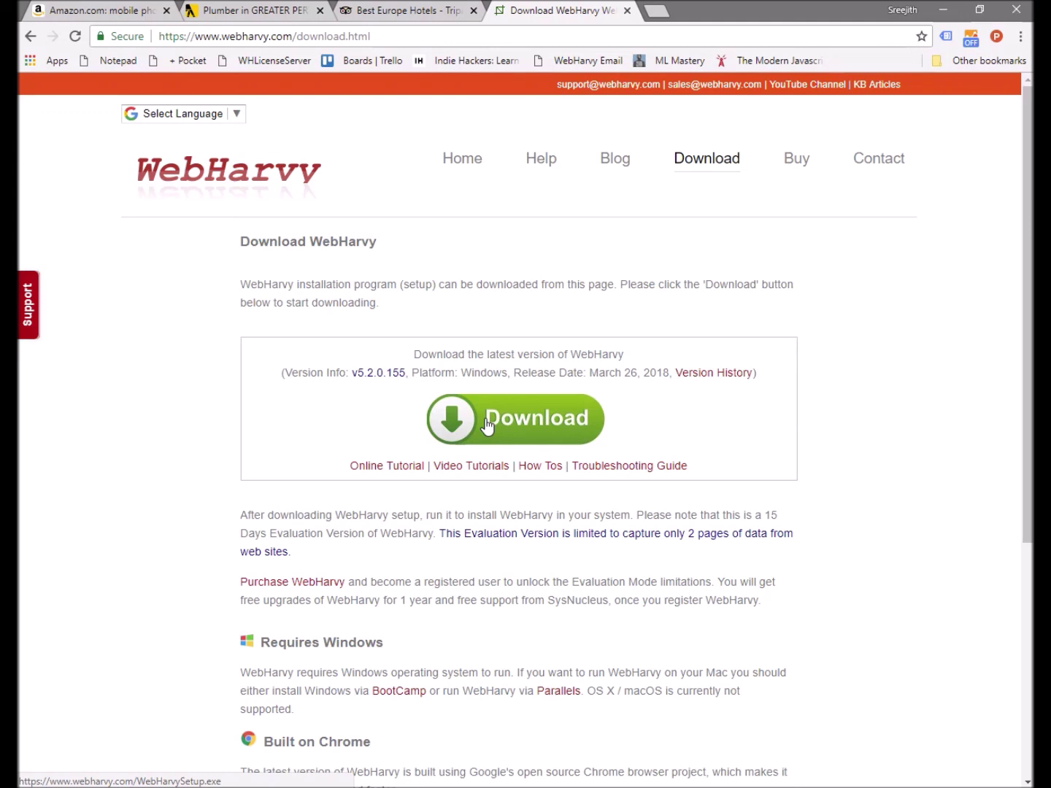
click(886, 171)
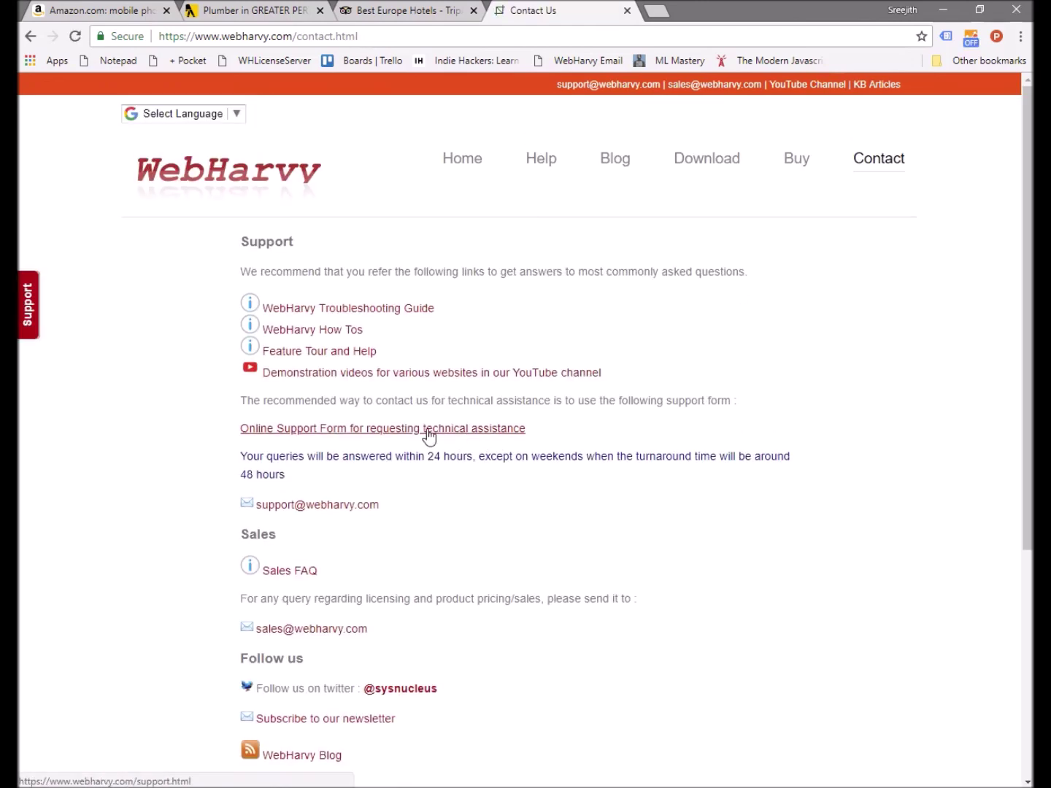
click(429, 430)
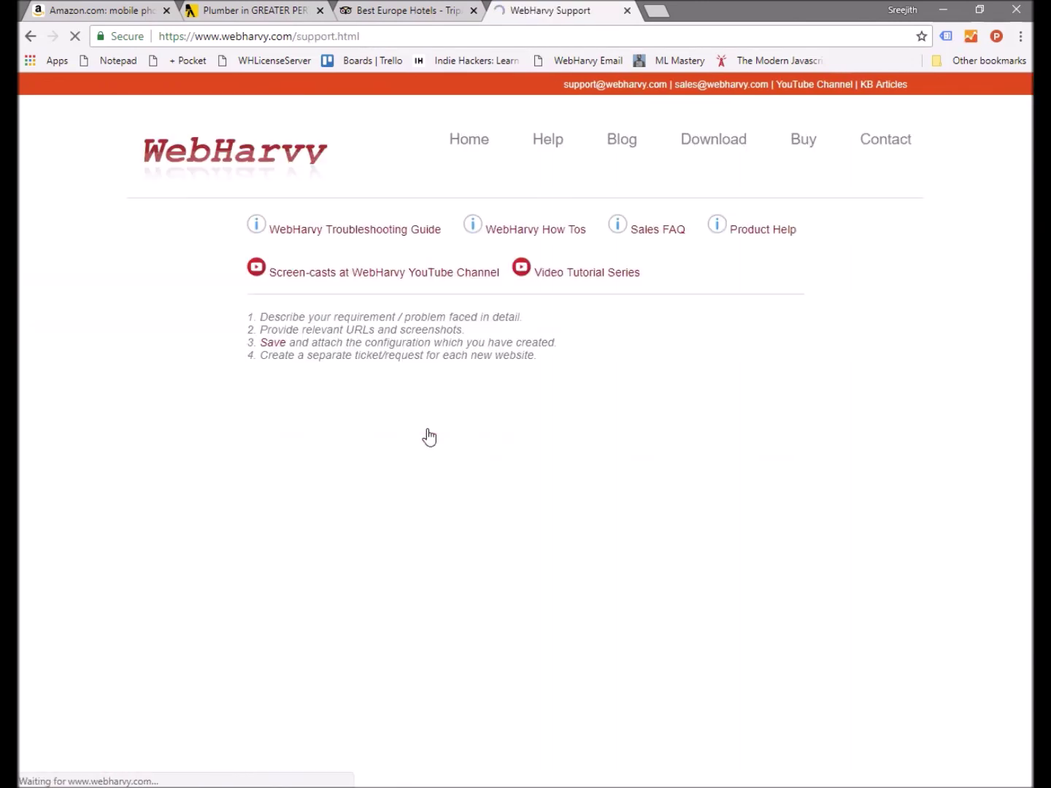